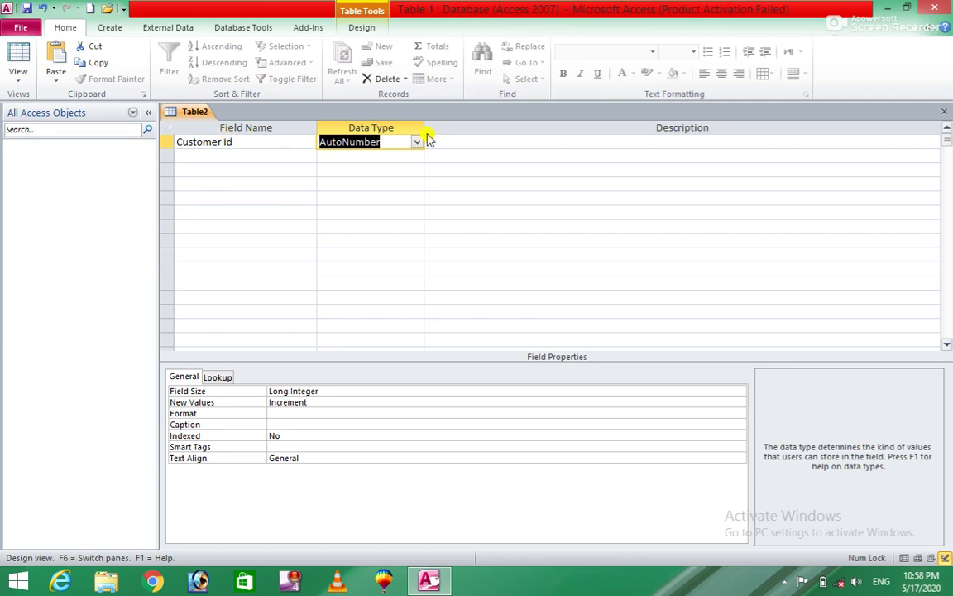
Name the table's first field Customer Id and choose AutoNumber as its data type.
click(419, 142)
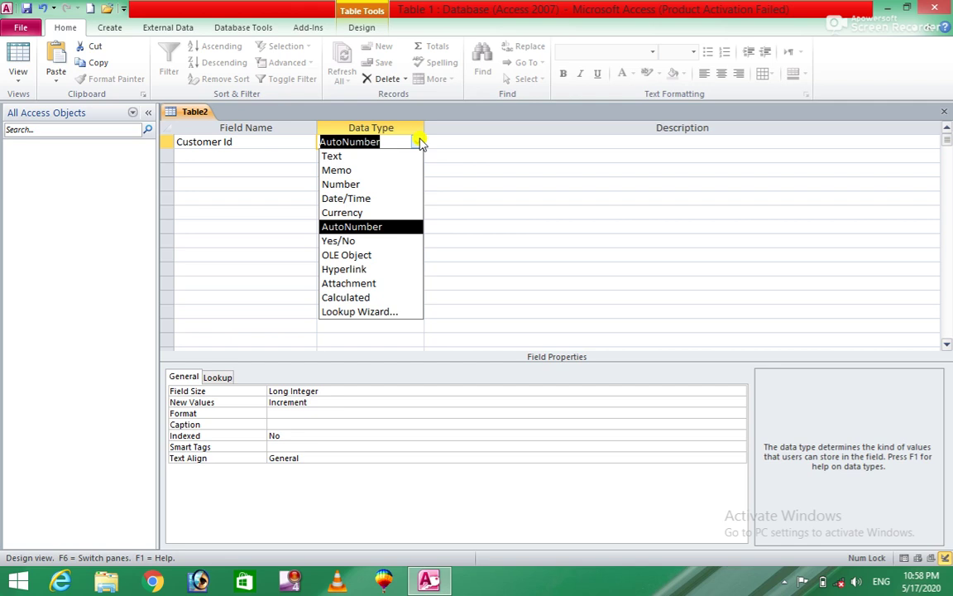
click(235, 144)
key(BackSpace)
key(BackSpace)
text(Id)
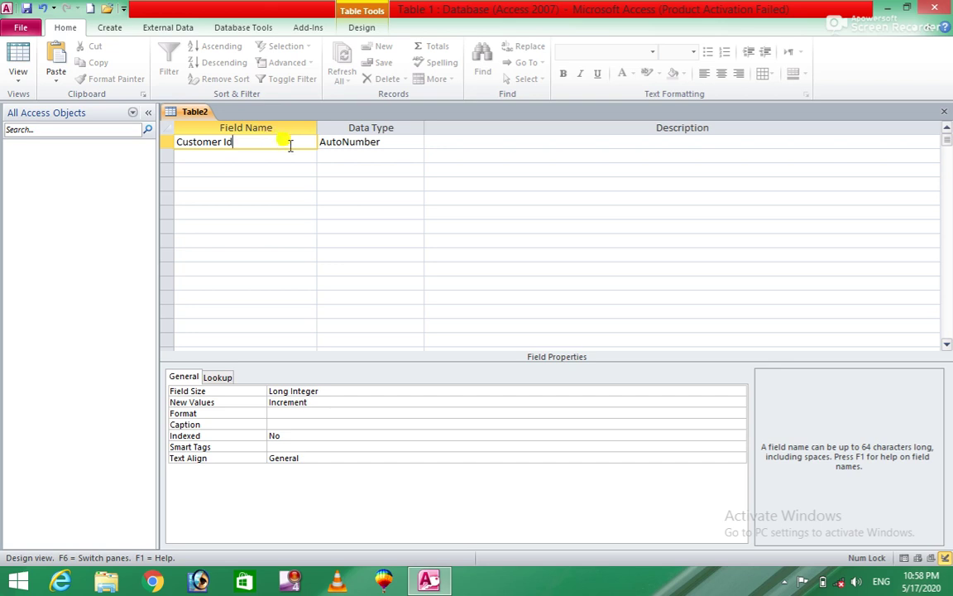
click(354, 142)
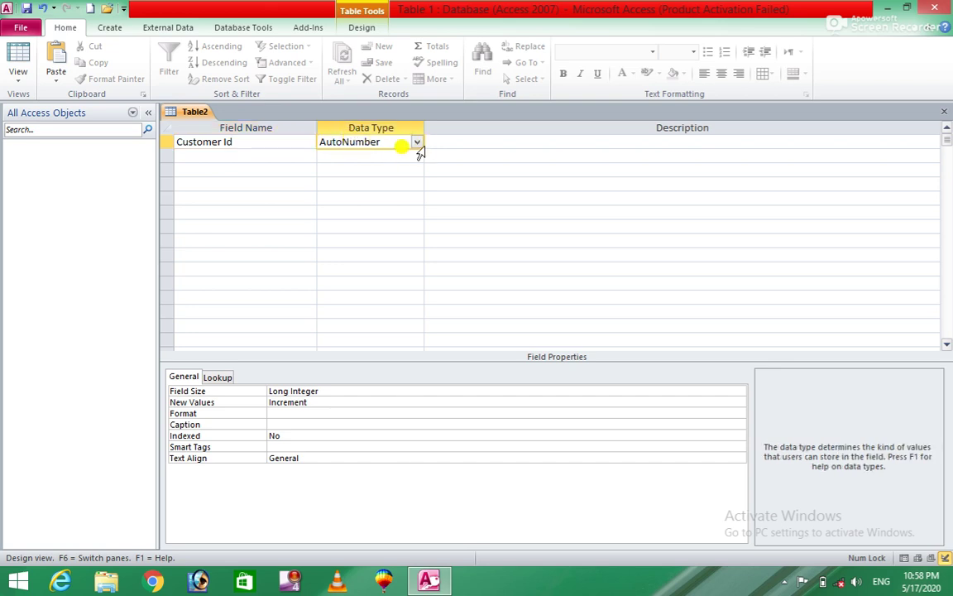
click(418, 142)
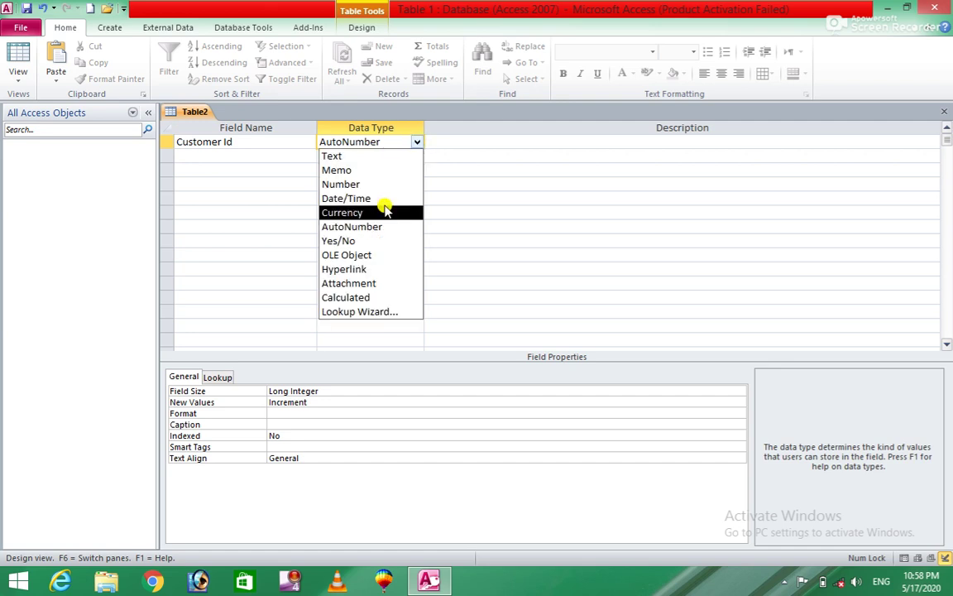
click(356, 230)
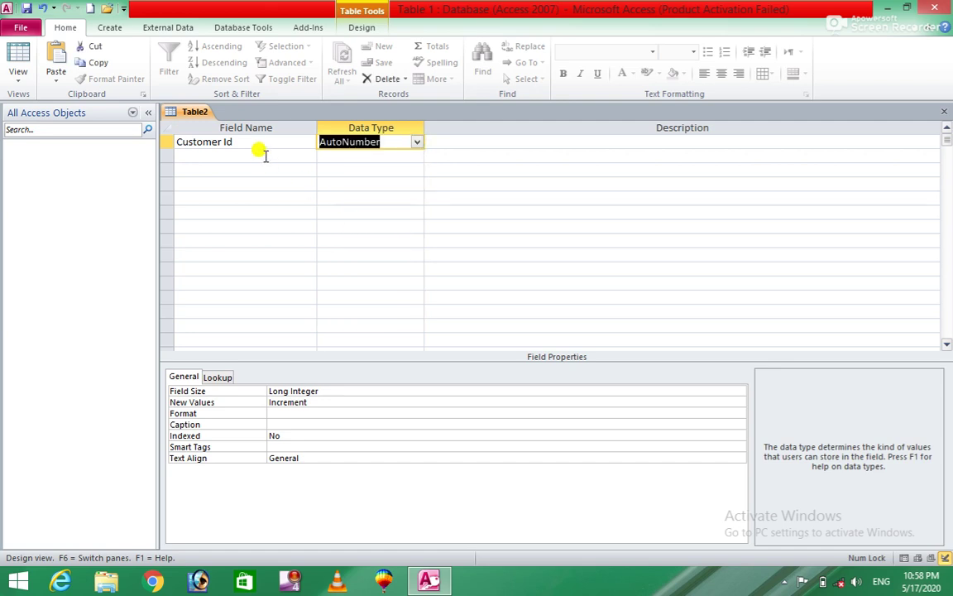
Add a second field named customer name with the Text data type.
click(264, 154)
text(cu)
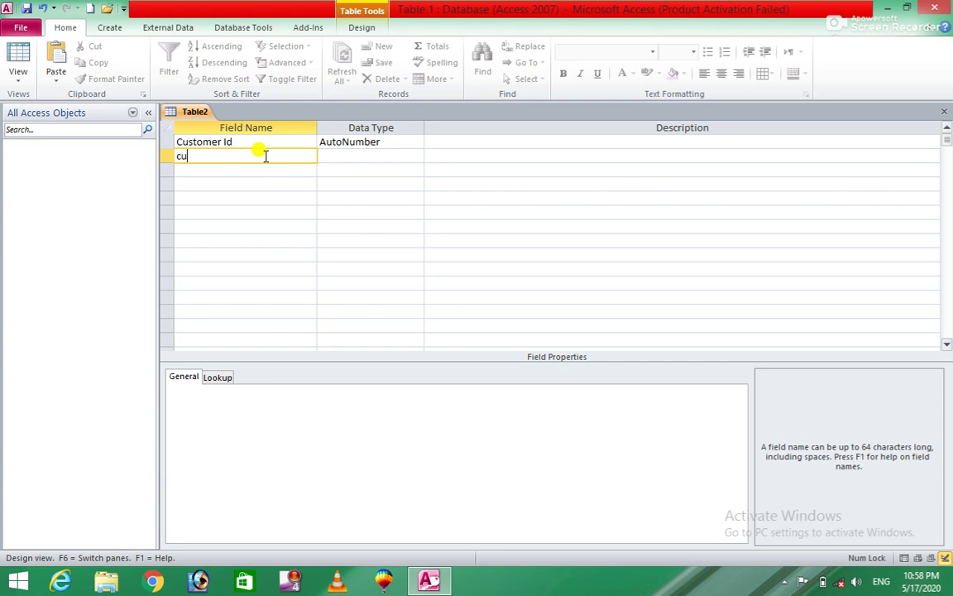
text(stormer name)
key(Tab)
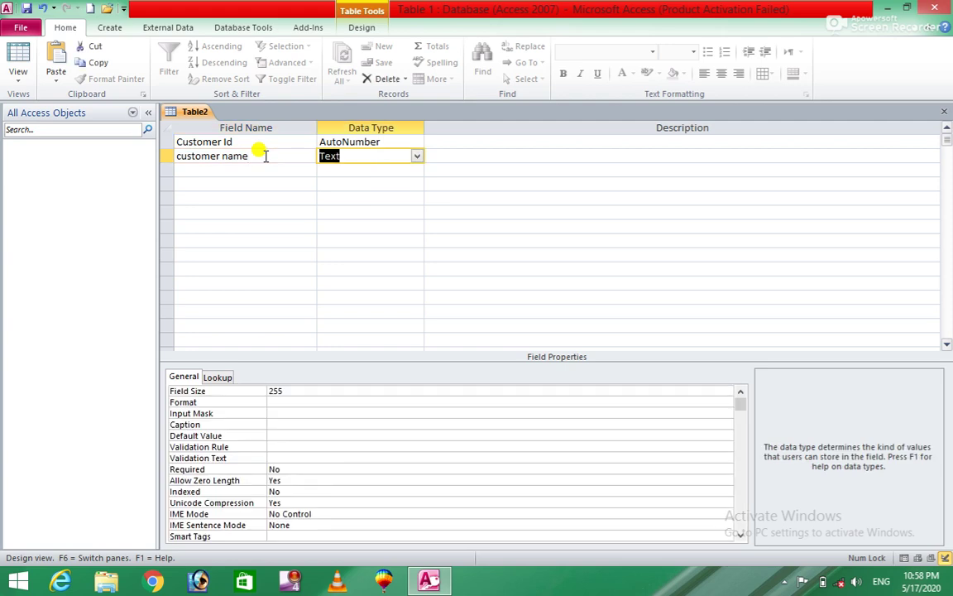
key(Tab)
key(Tab)
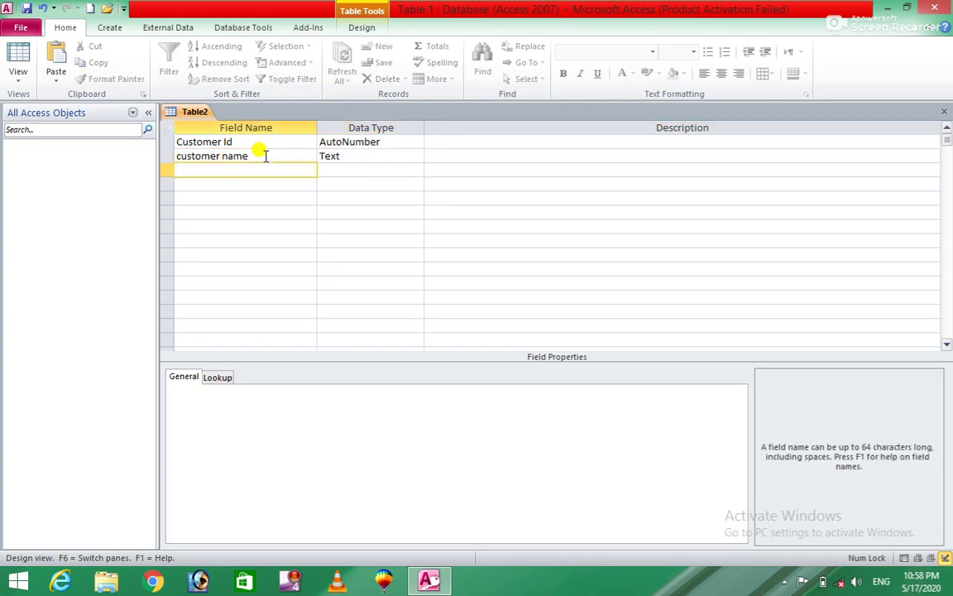
Add a field named customer adress with the Text data type below customer name.
text(customer adress)
key(Tab)
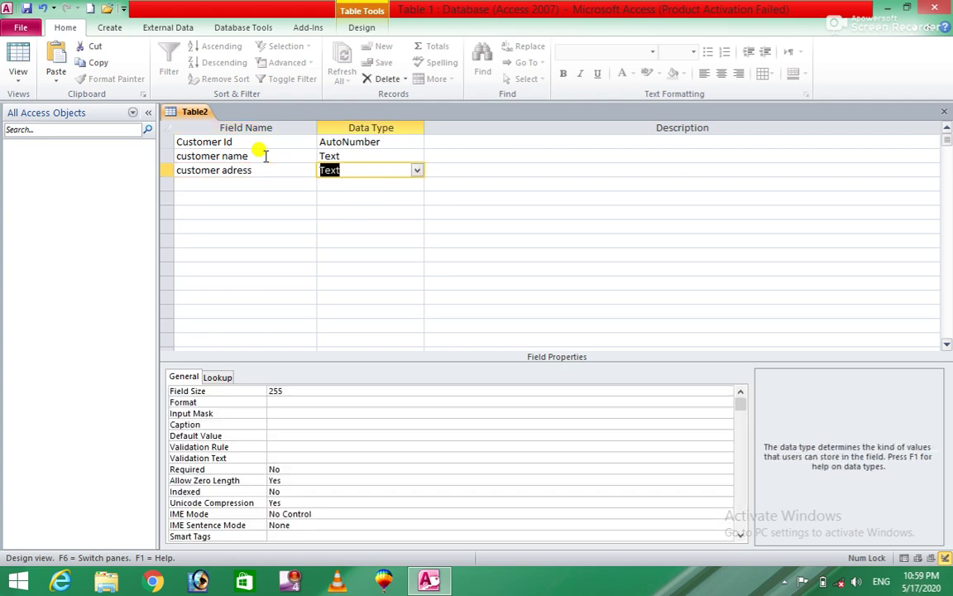
key(Tab)
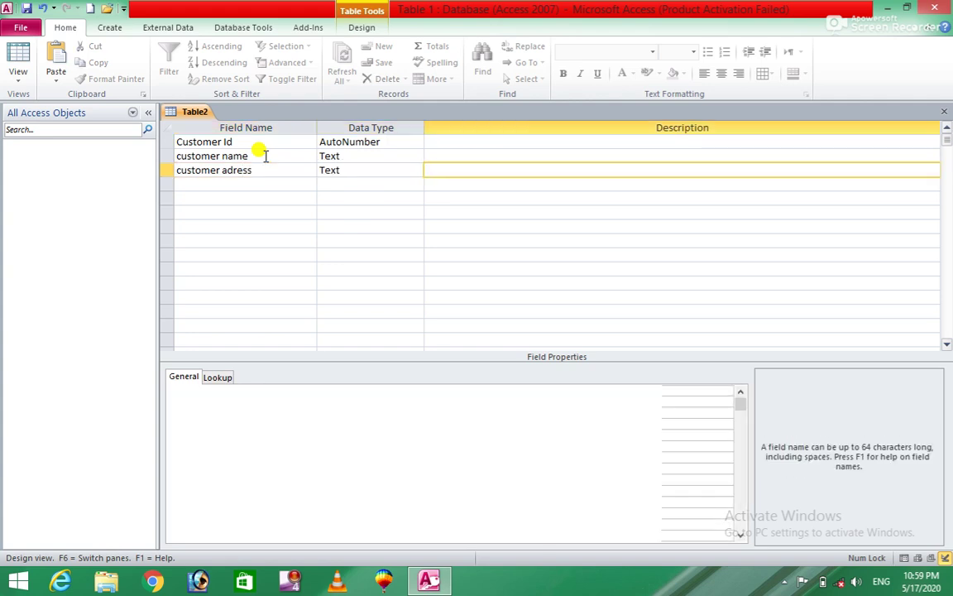
key(Tab)
Add a fourth field named customer address2 with the Text data type.
text(cus)
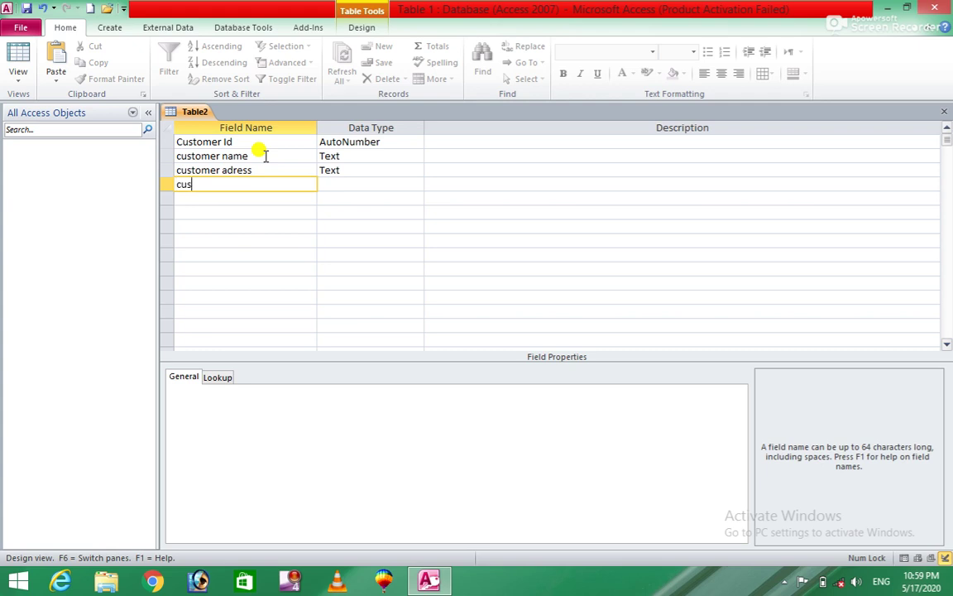
text(tomer)
text( addre)
text(ss)
text(1)
key(BackSpace)
text(2)
key(Tab)
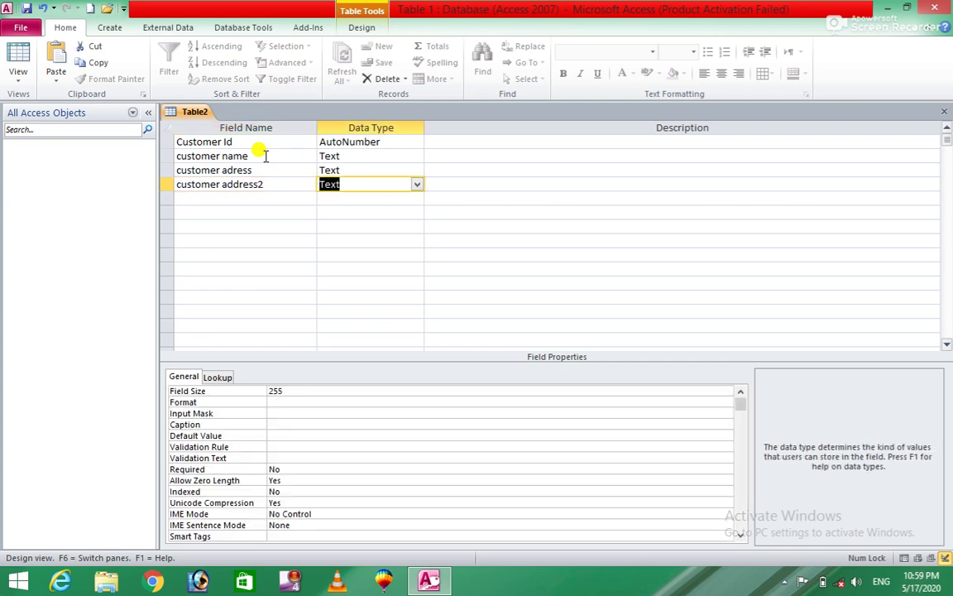
key(Tab)
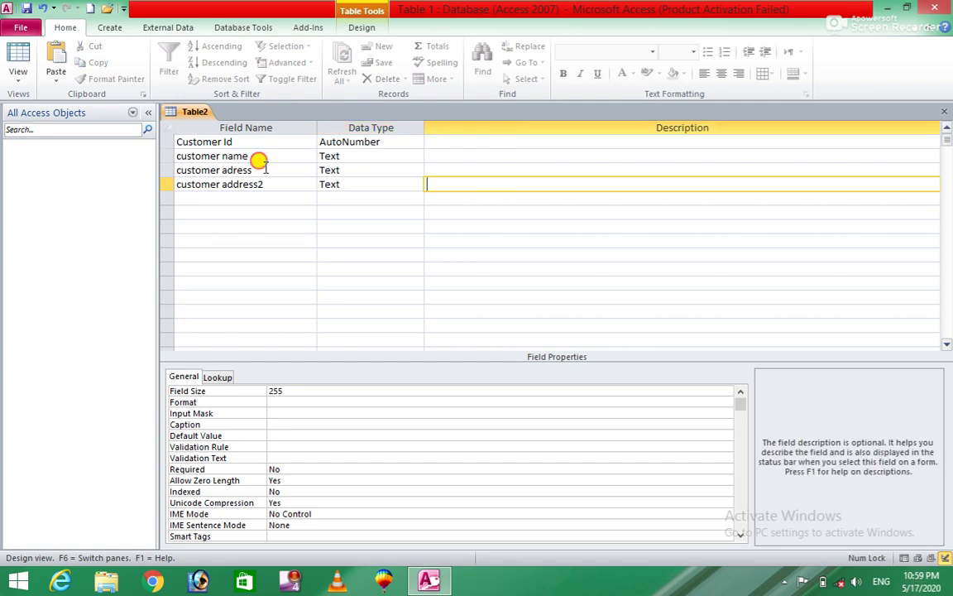
Rename the first address field to customer adress1.
click(265, 169)
text(1)
key(Down)
key(Tab)
key(Tab)
key(Tab)
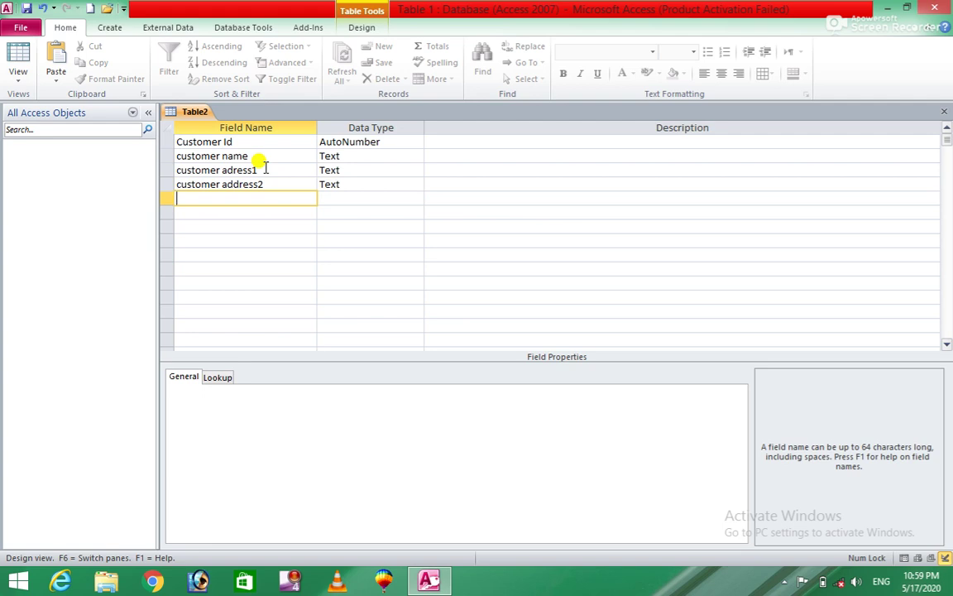
Add two Text fields named customer town and customer zip below the address fields.
text(customer town)
key(Tab)
key(Tab)
key(Tab)
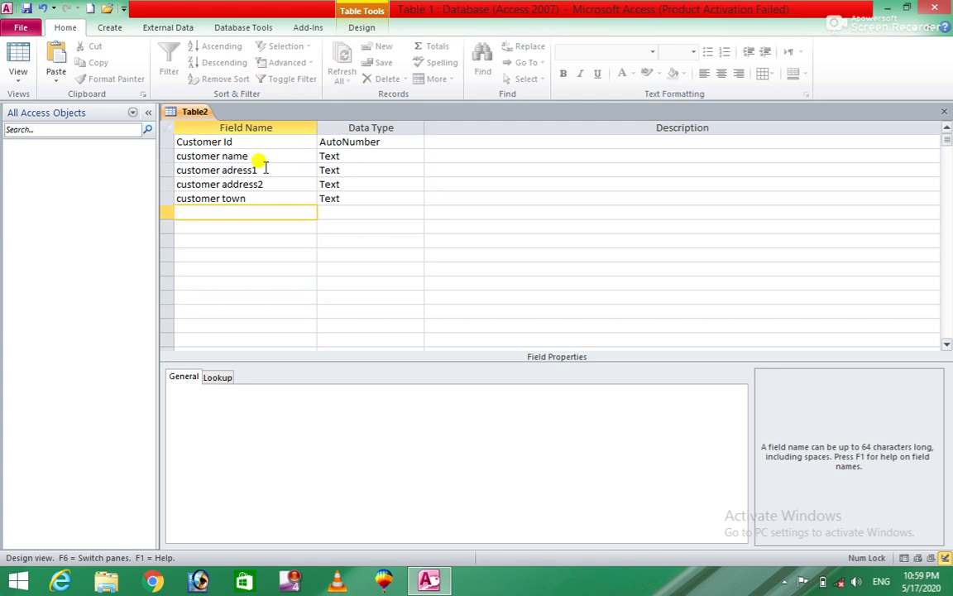
text(customer zip)
key(Tab)
key(Tab)
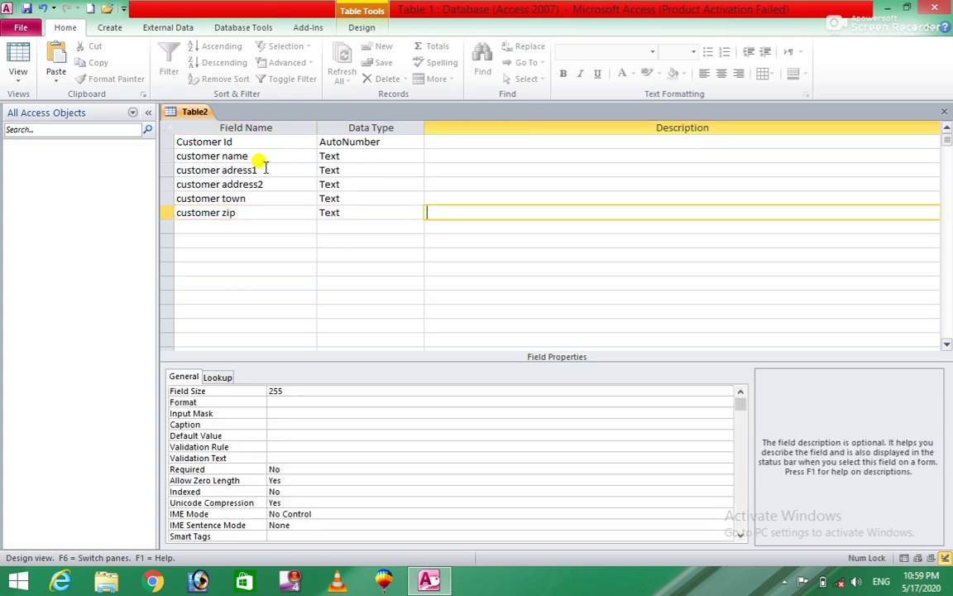
key(Tab)
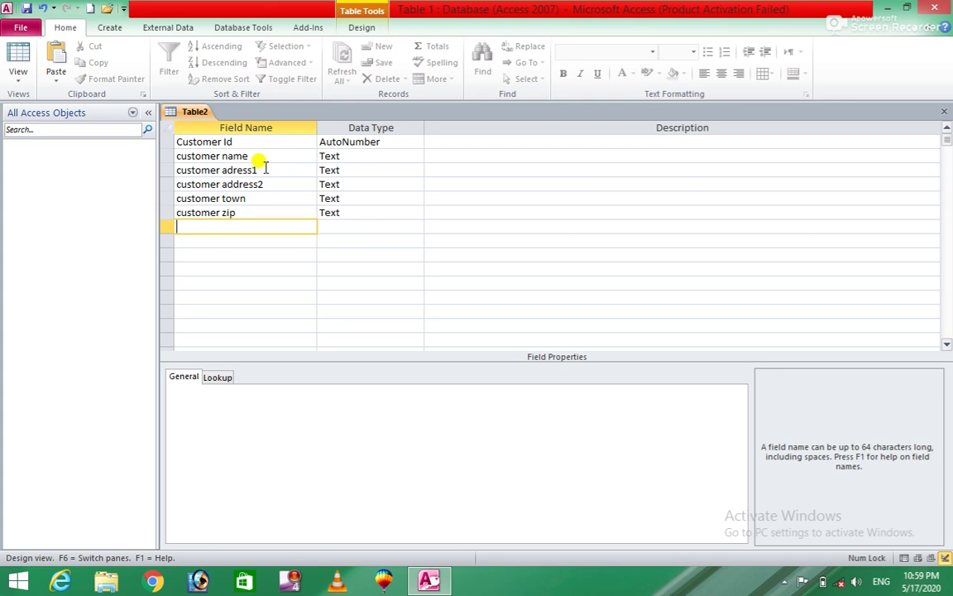
Add a field named customer country with the Text data type below customer zip.
text(customer country)
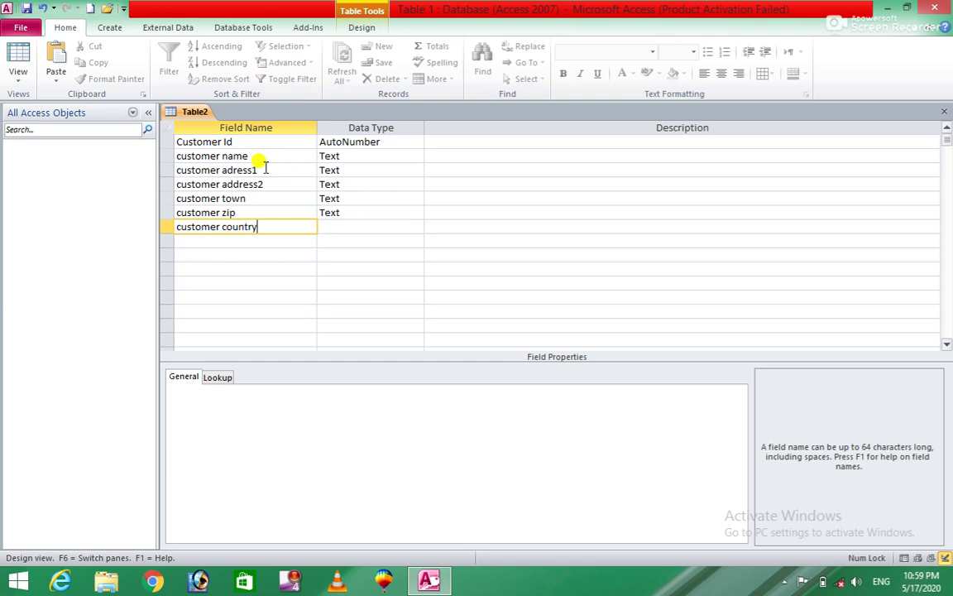
key(Tab)
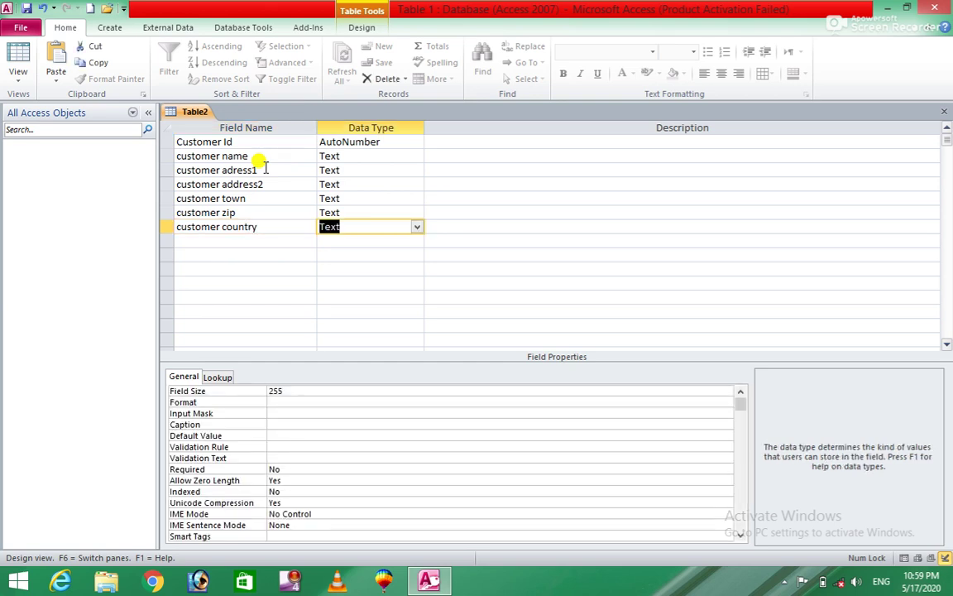
key(Tab)
key(Tab)
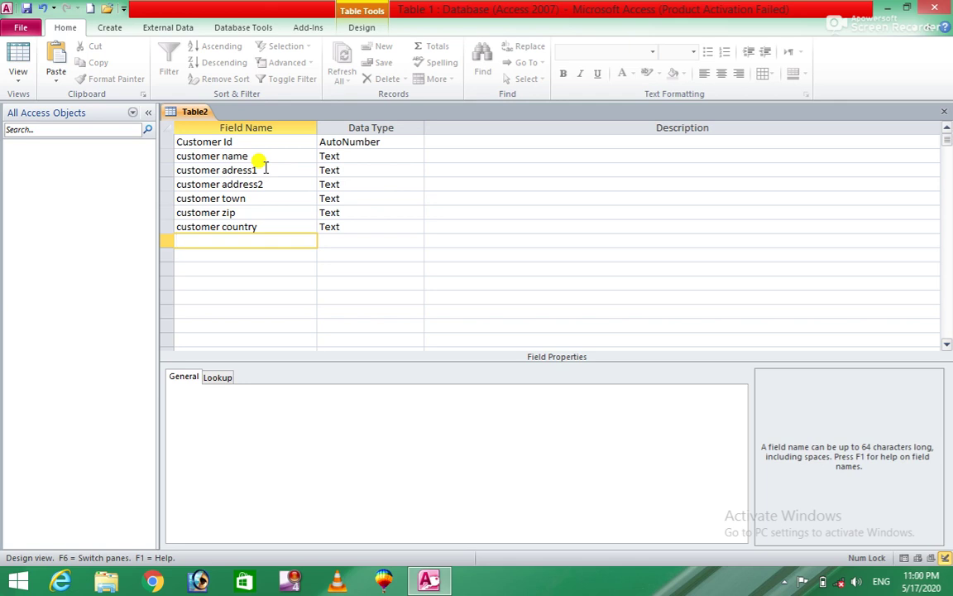
Add a field named customer date added with the Date/Time data type.
text(customer date added)
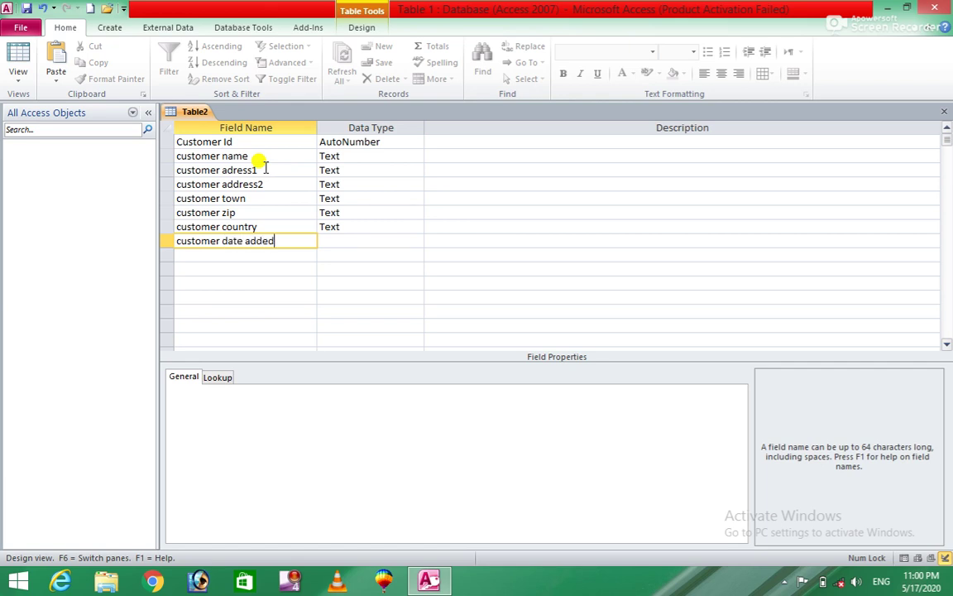
key(Tab)
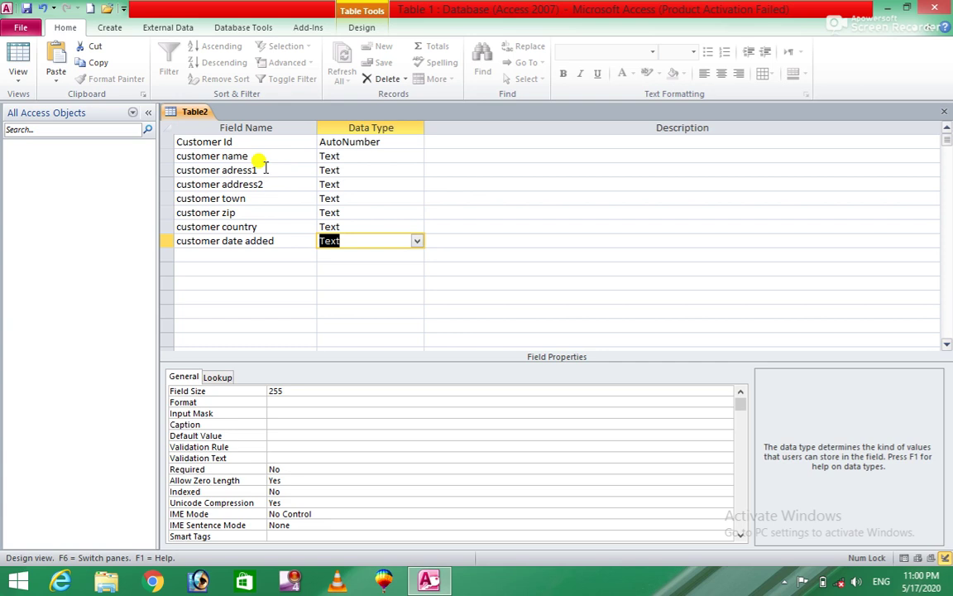
text(d)
key(Tab)
key(Tab)
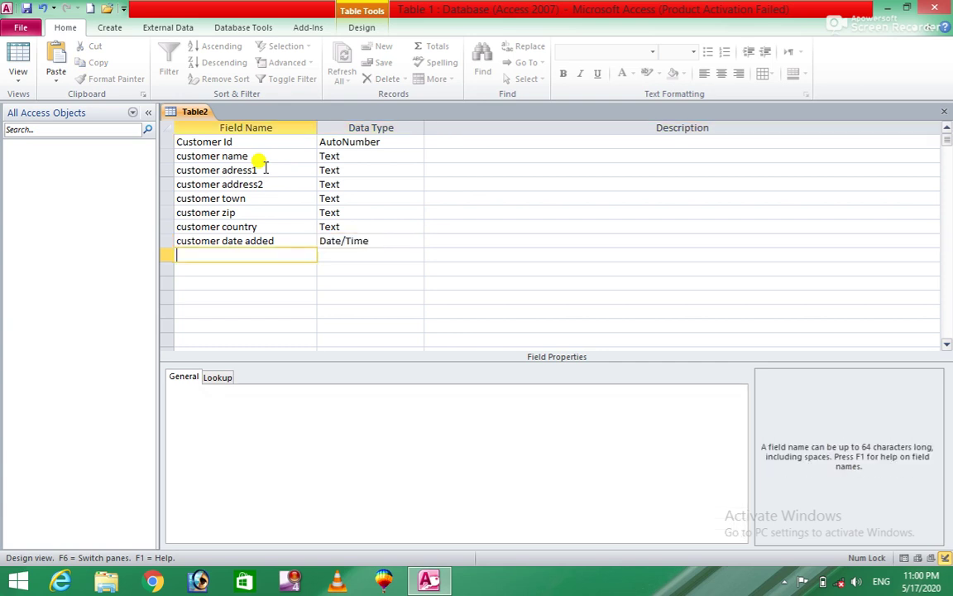
Add a field named customer active with the Yes/No data type.
text(customer active)
key(Tab)
text(y)
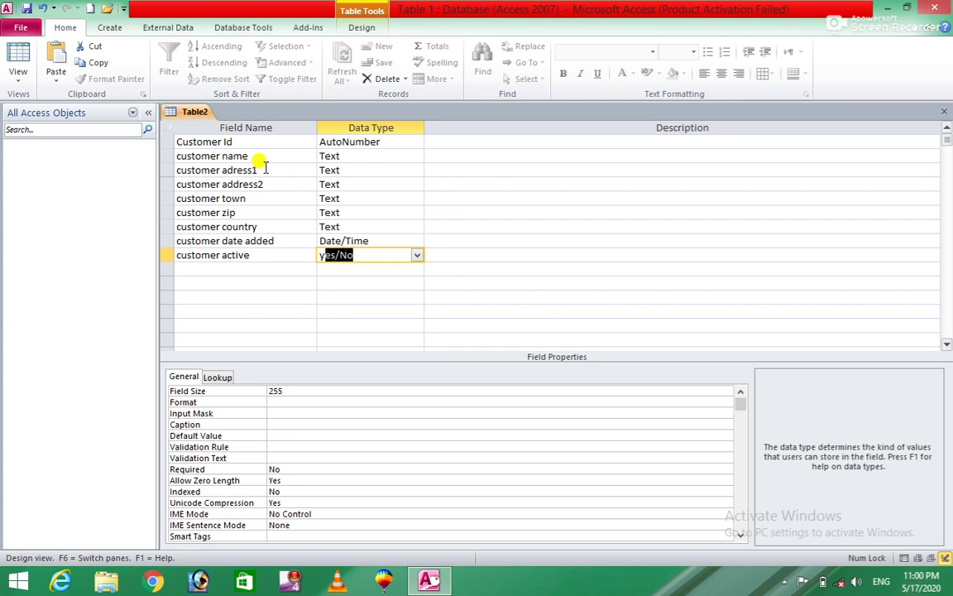
key(Tab)
key(Tab)
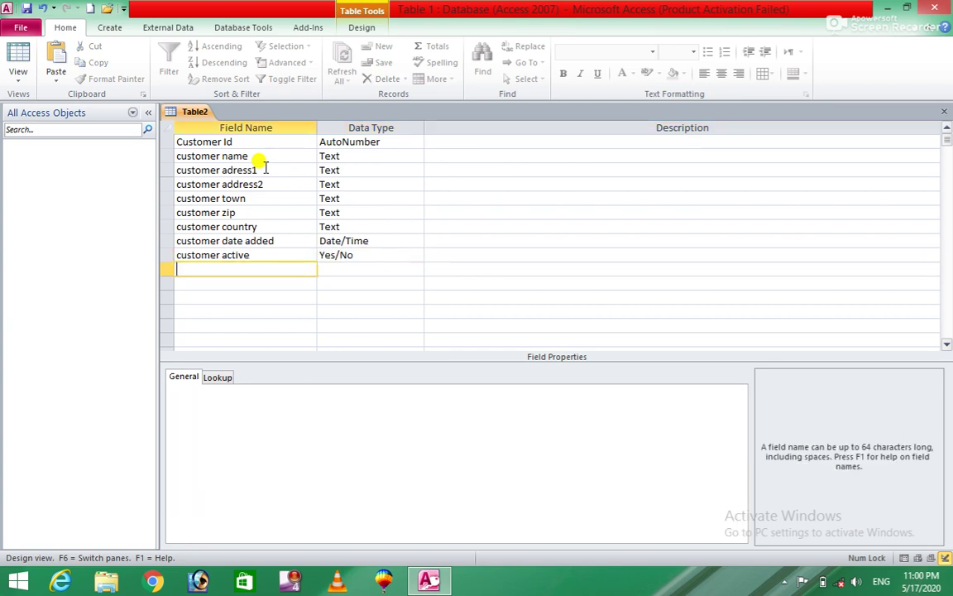
Add a field named customer flag with the Yes/No data type.
text(customer flag)
key(Tab)
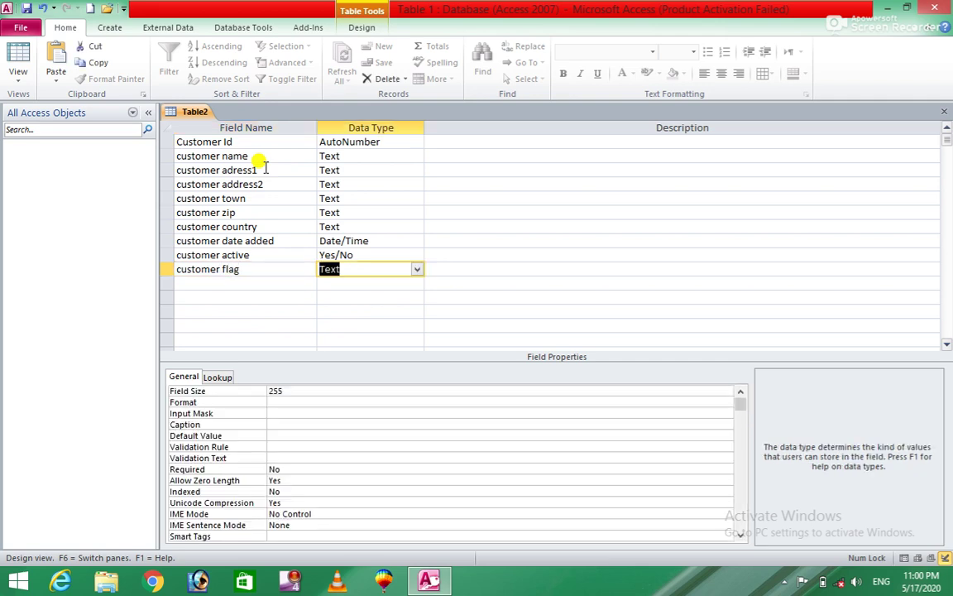
text(n)
key(BackSpace)
key(BackSpace)
text(yes/No)
key(Tab)
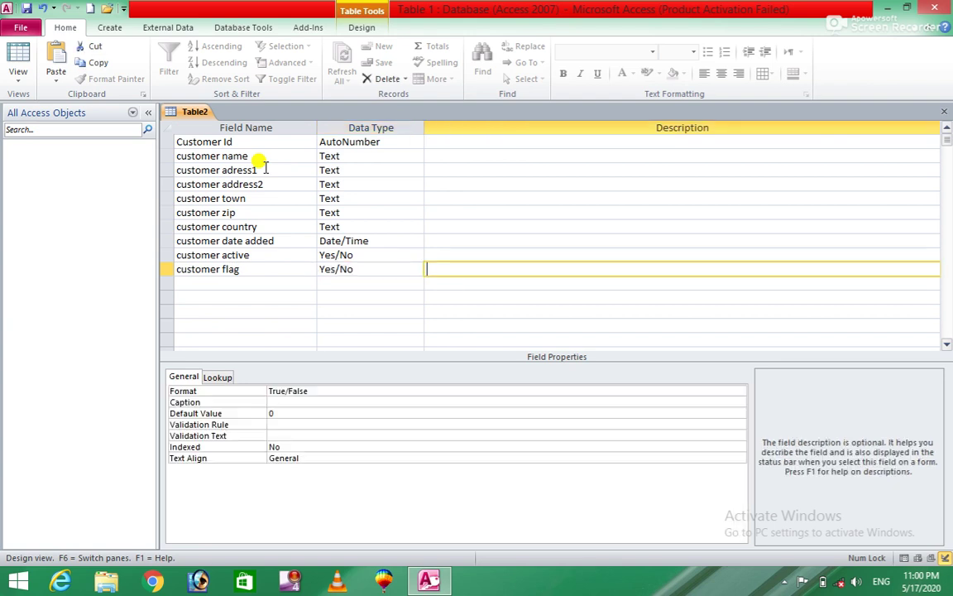
key(Tab)
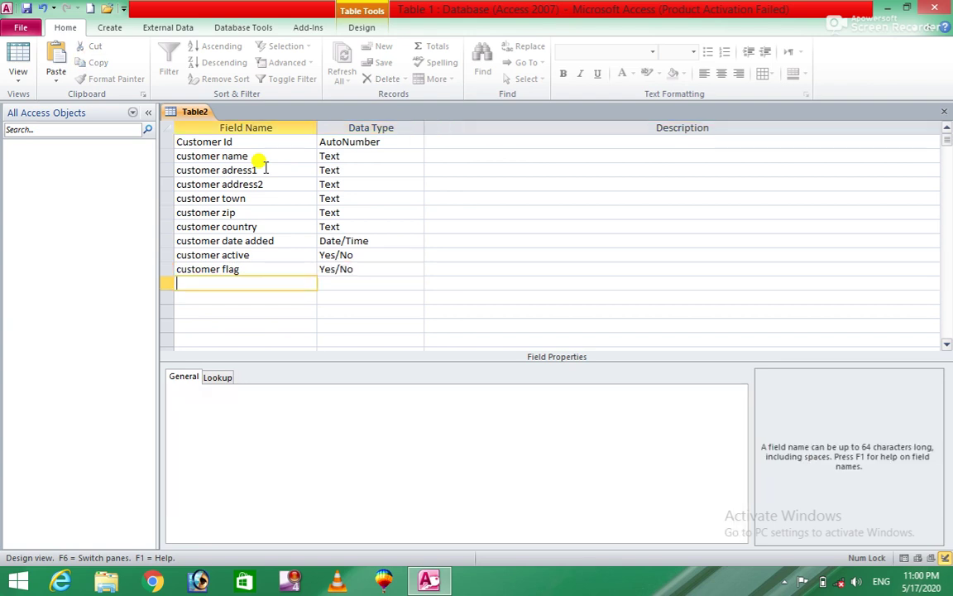
Add a field named customer notes with the Memo data type at the end of the field list.
text(customer notes)
key(Tab)
text(m)
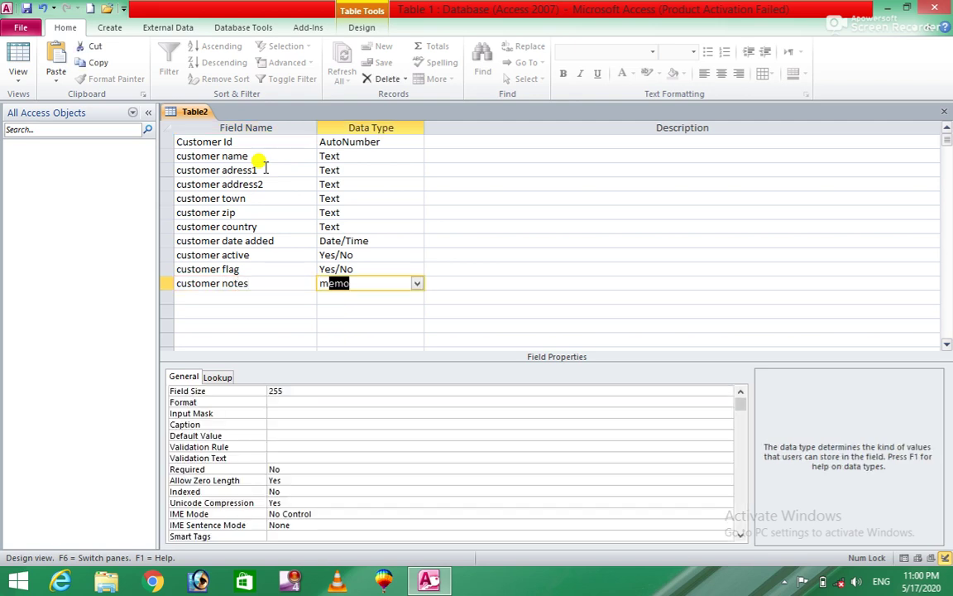
key(Tab)
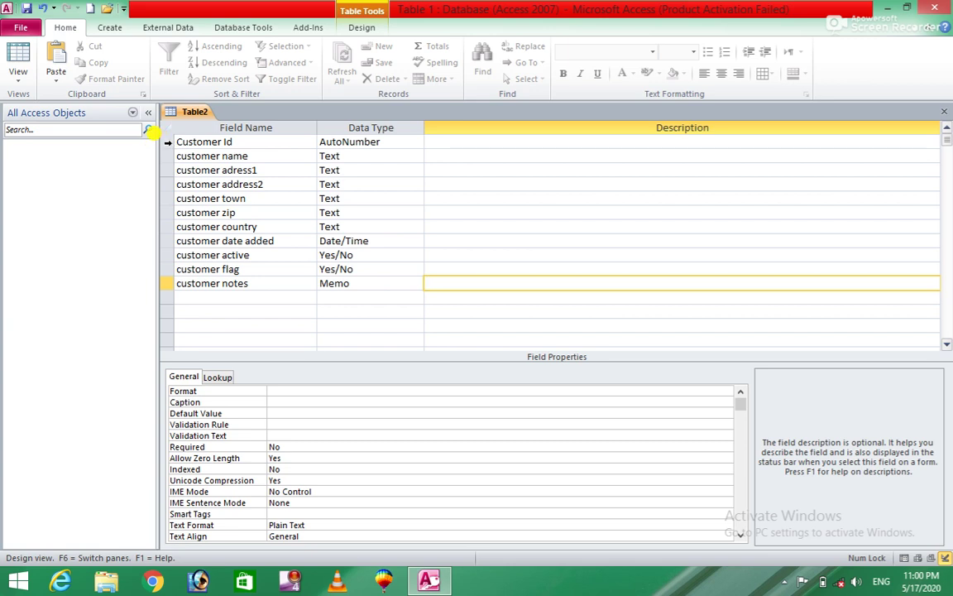
Make the Customer Id field the table's primary key.
click(167, 142)
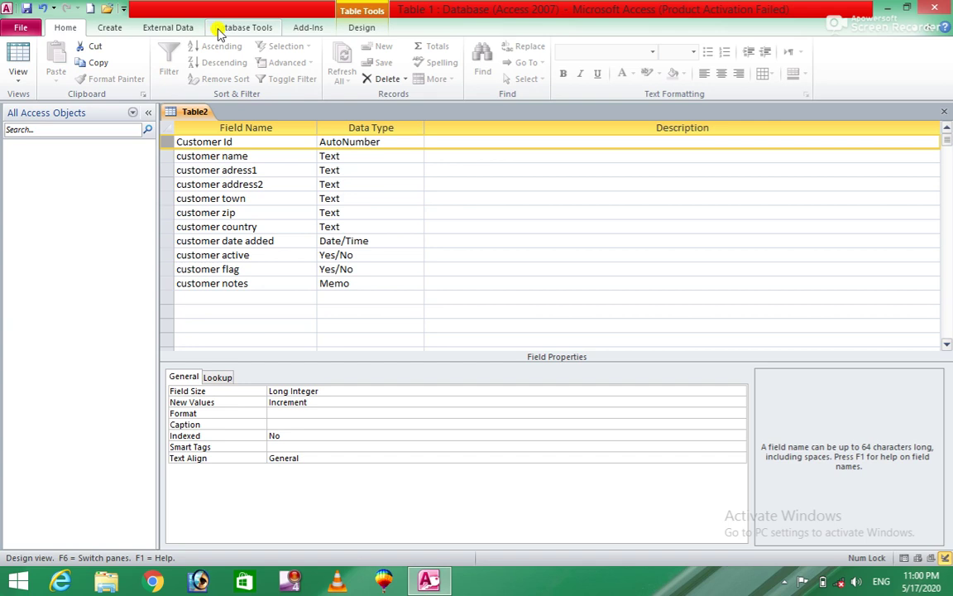
click(354, 29)
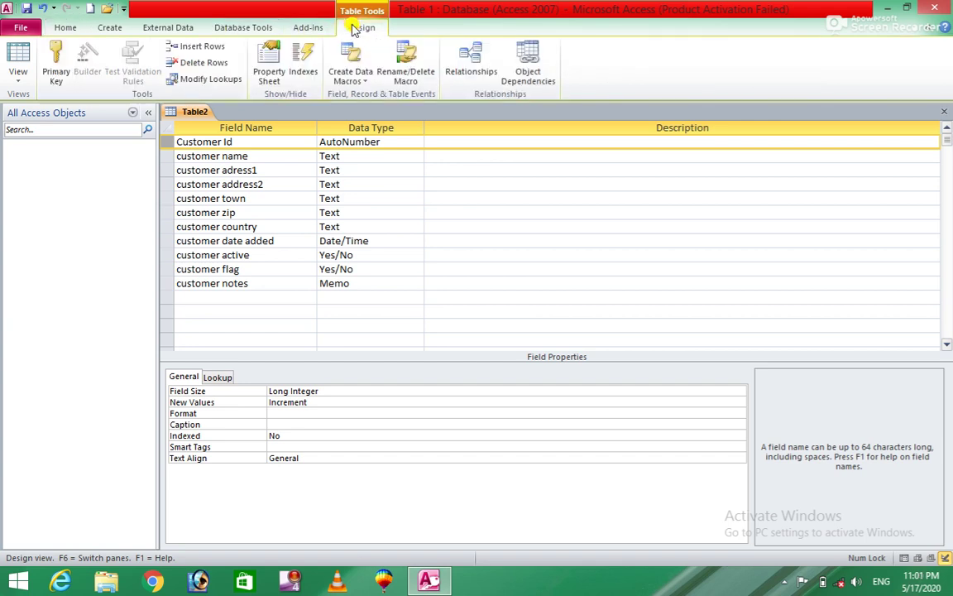
click(56, 62)
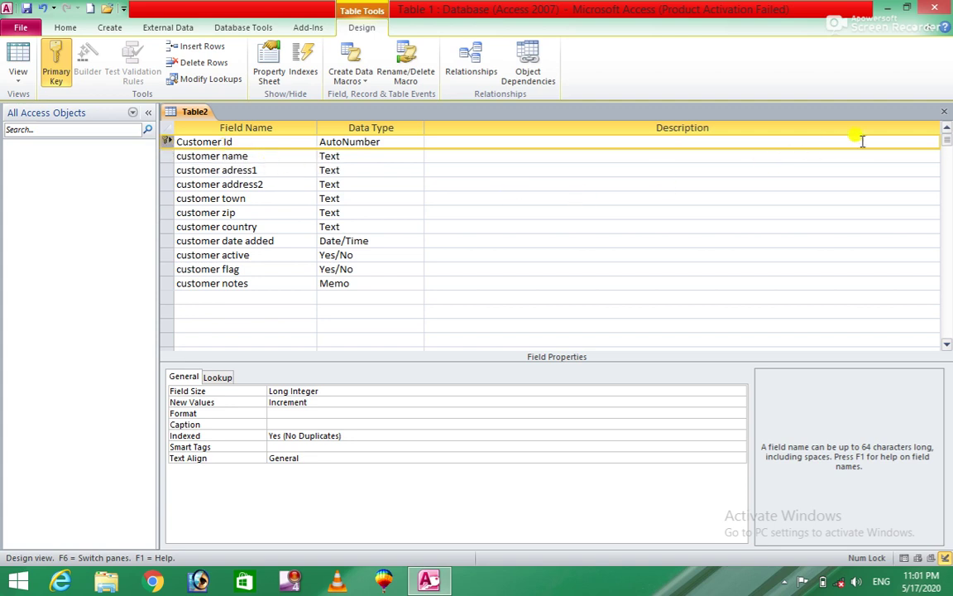
Close the table design and save the table under the name customer.
click(945, 114)
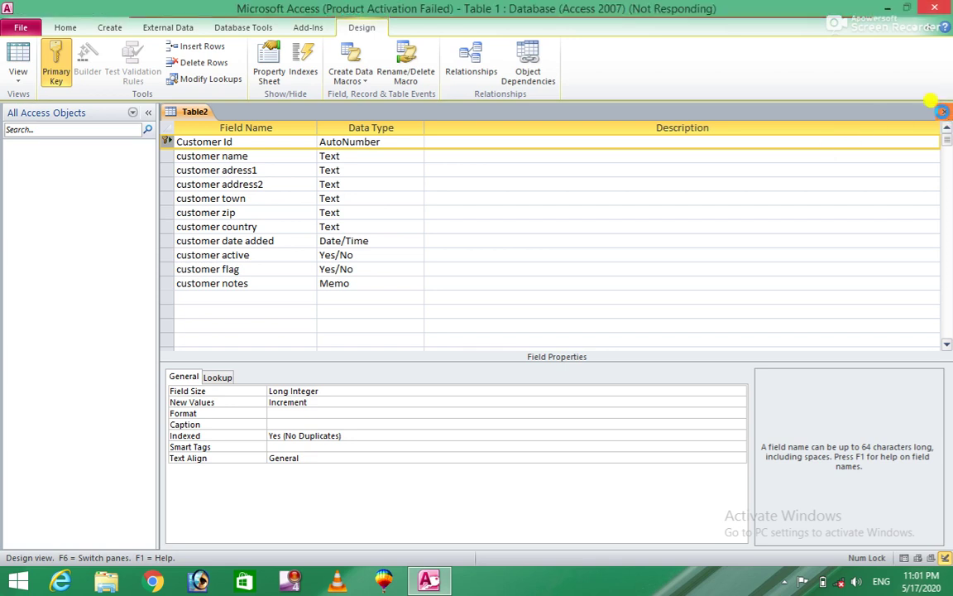
click(943, 112)
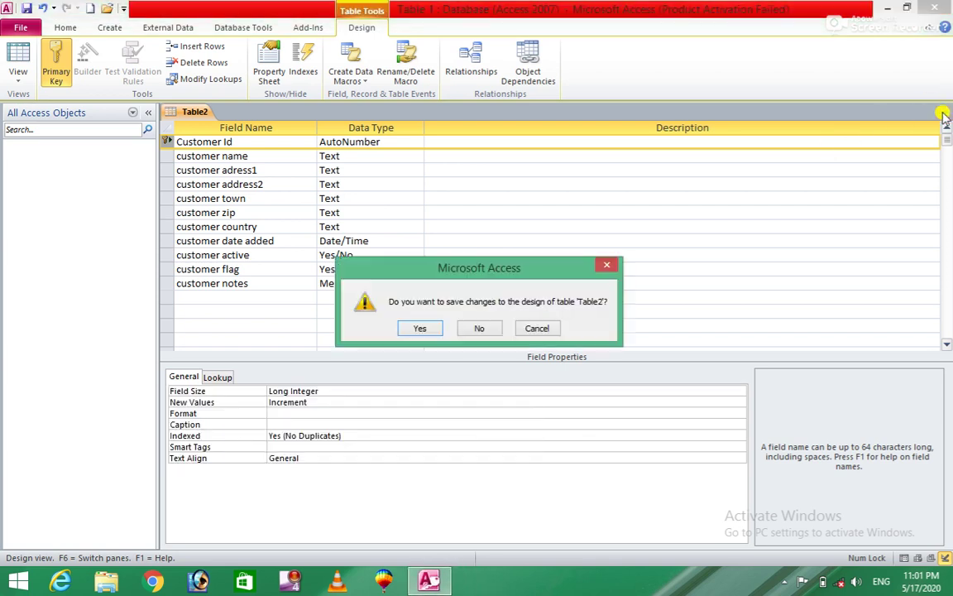
click(419, 329)
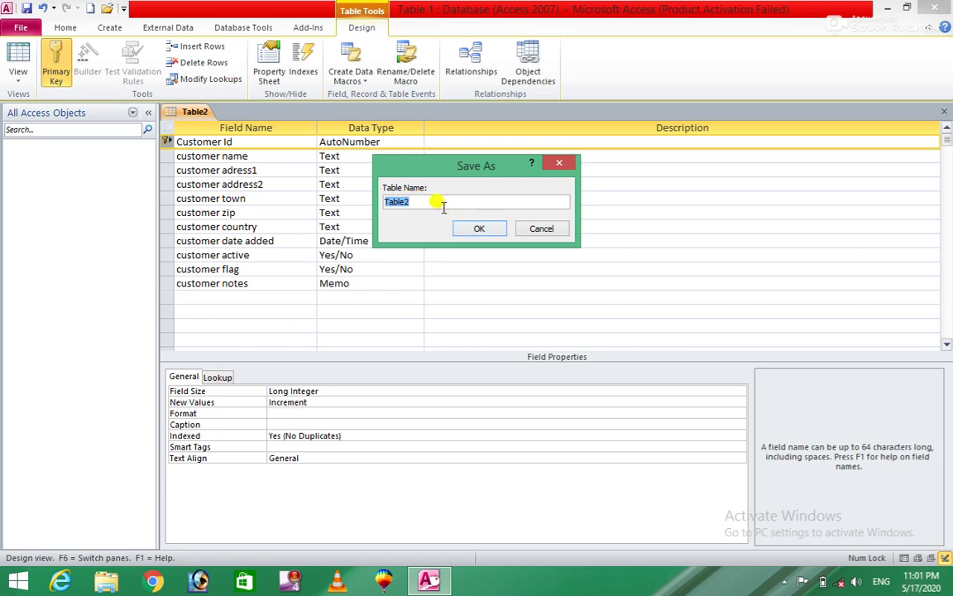
text(customer)
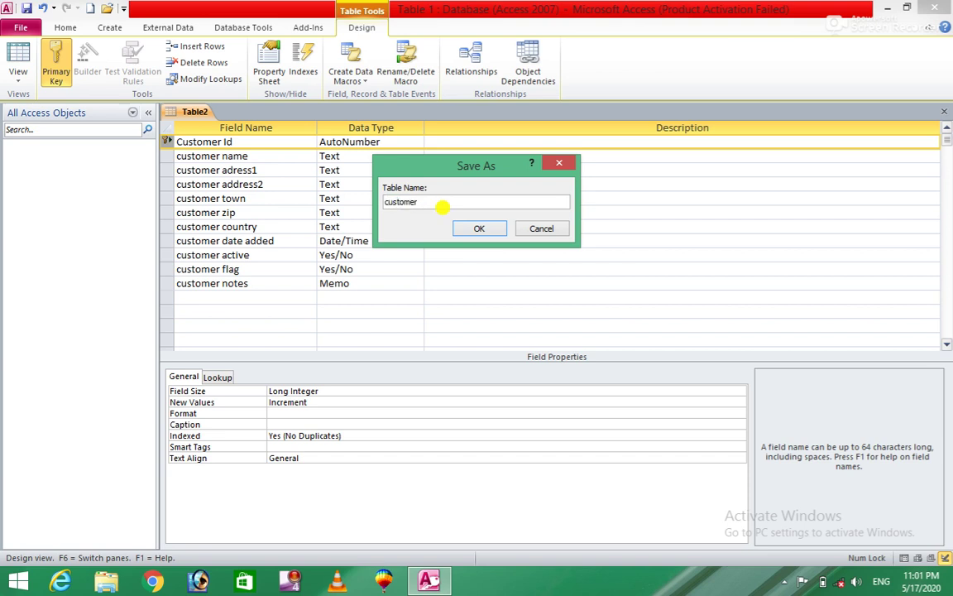
click(474, 229)
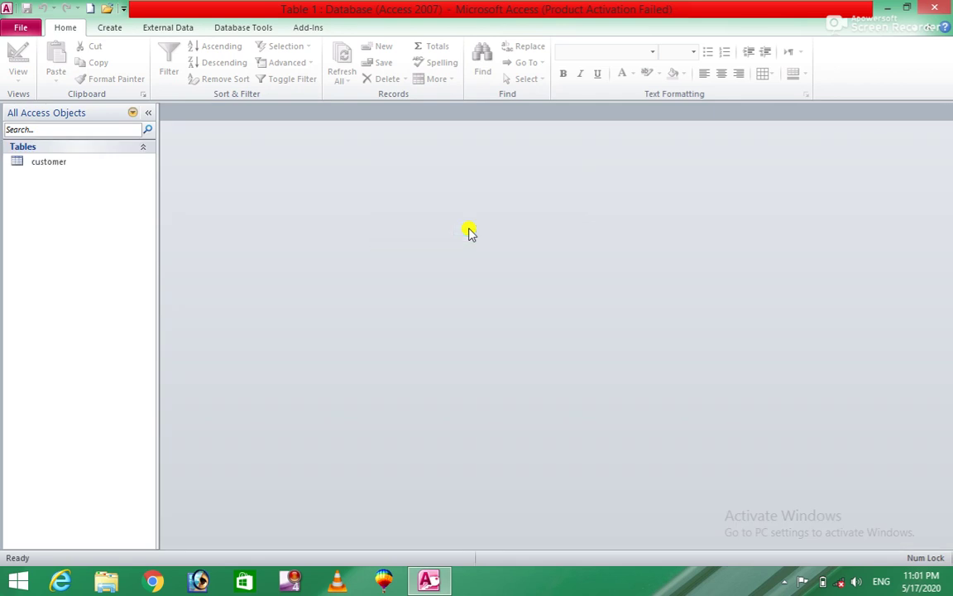
Open the customer table in datasheet view and adjust the widths of the customer name and customer adress1 columns.
double_click(69, 168)
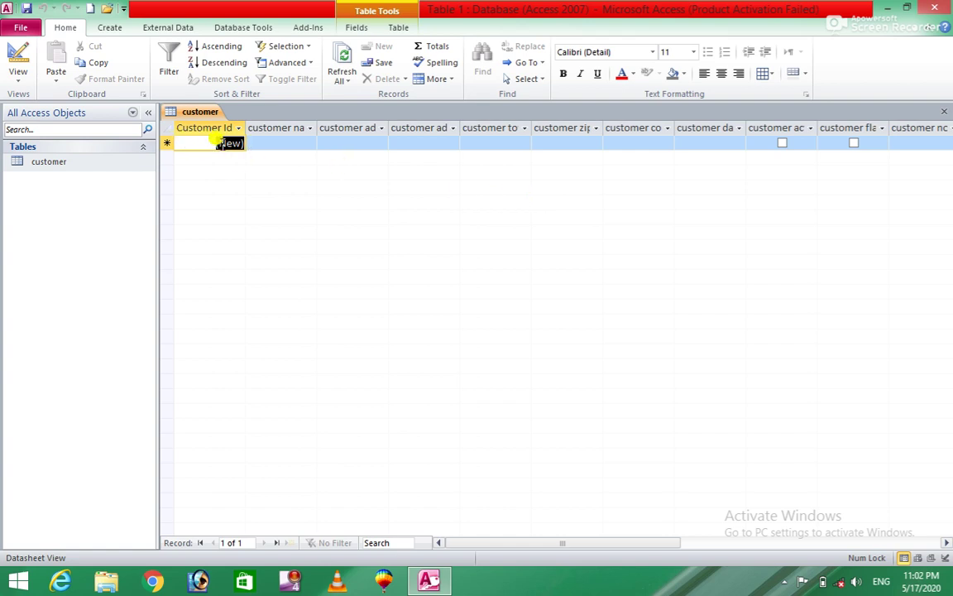
click(263, 142)
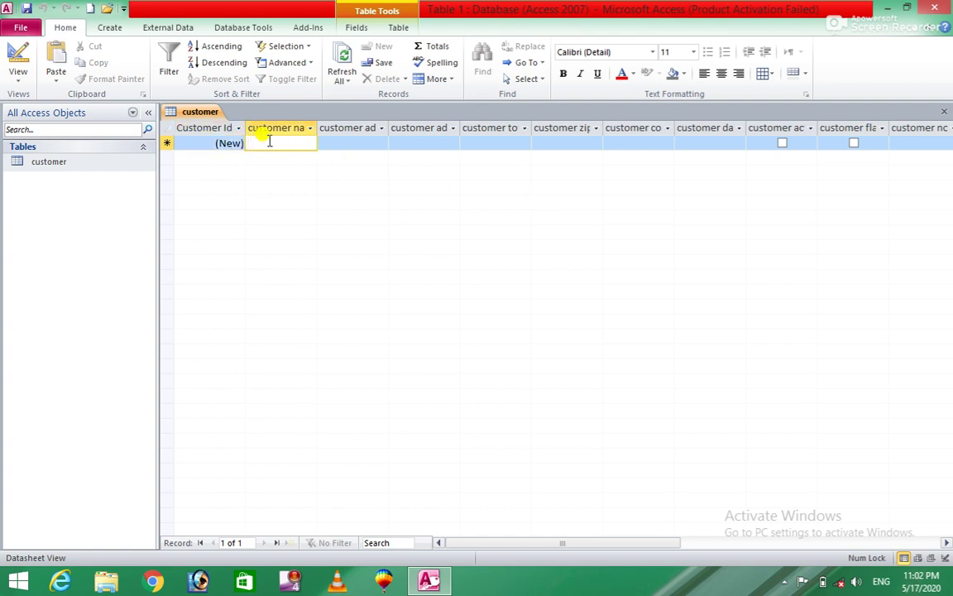
click(324, 141)
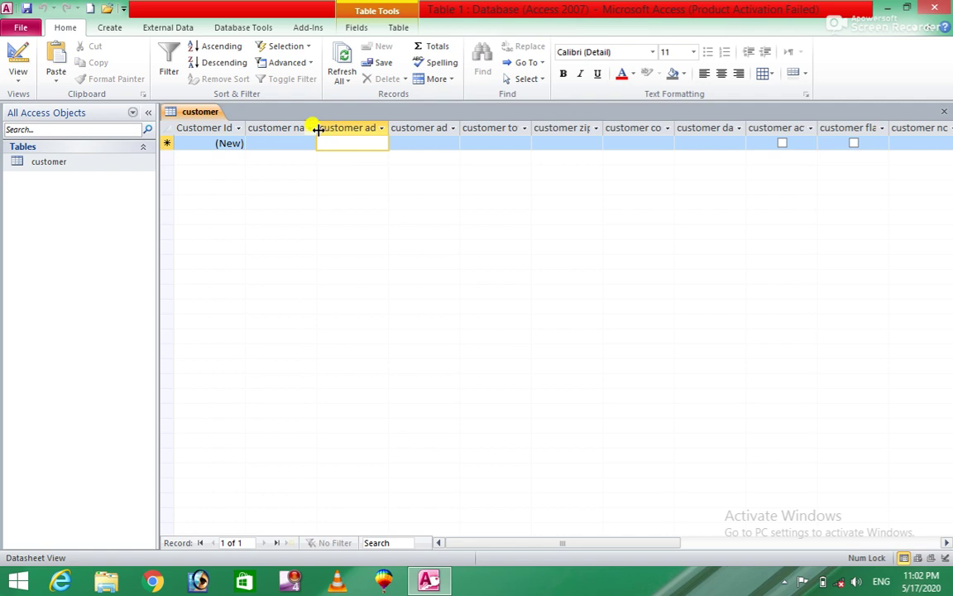
drag(315, 130, 345, 133)
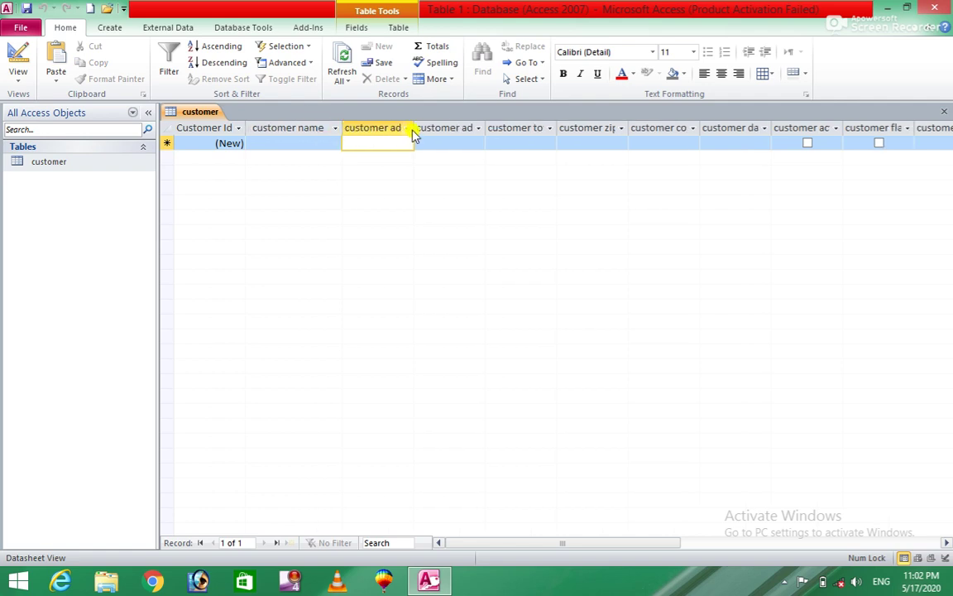
drag(413, 122, 445, 132)
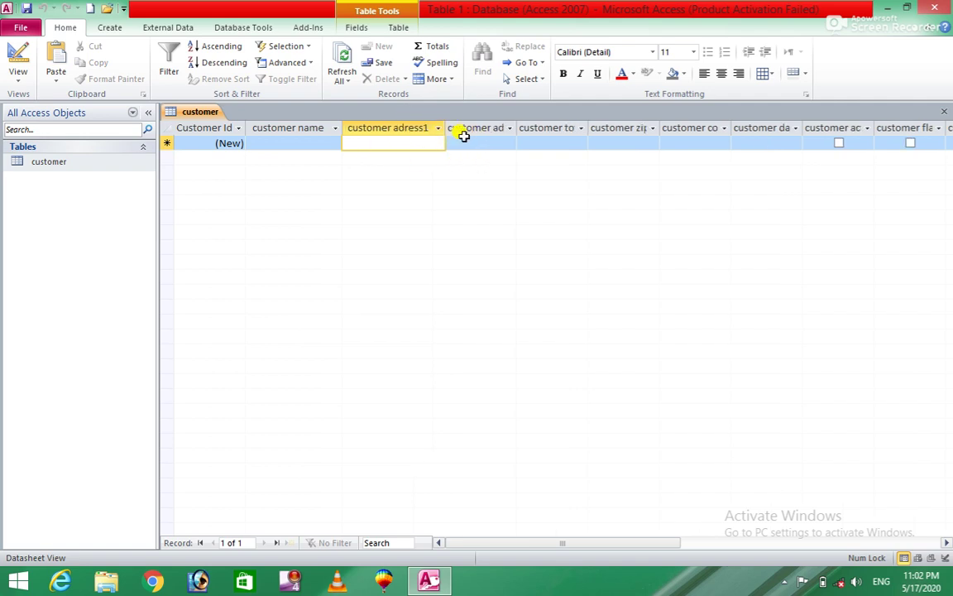
drag(443, 122, 420, 120)
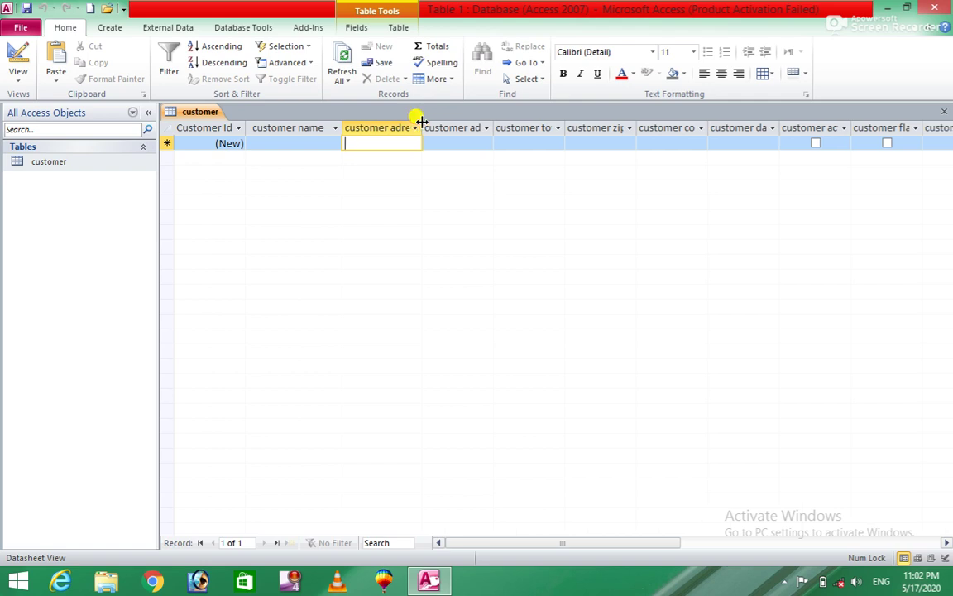
Try the customer active check boxes in two new records, discarding the second record and clearing the first record's check box again.
click(464, 145)
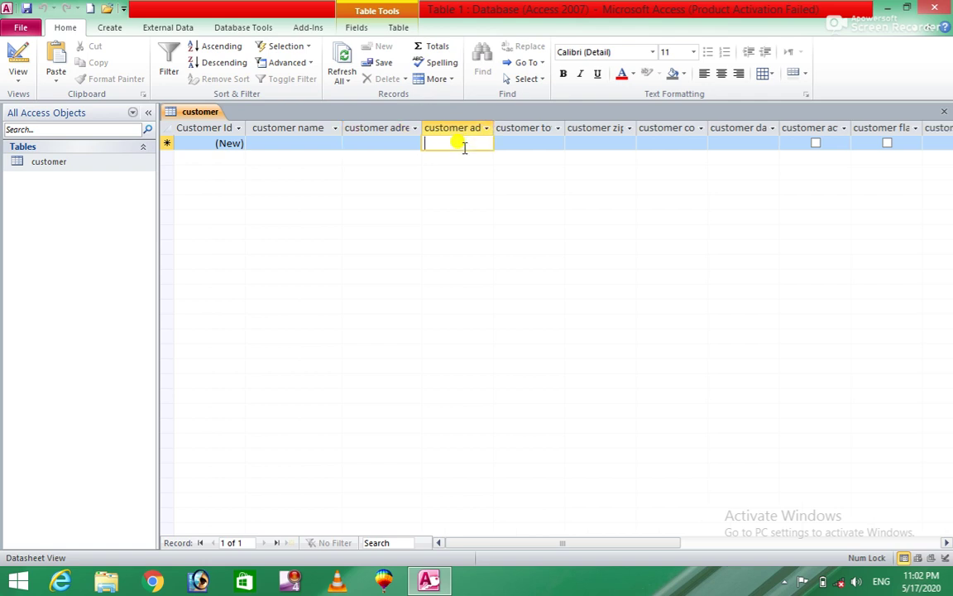
click(734, 143)
drag(553, 544, 638, 540)
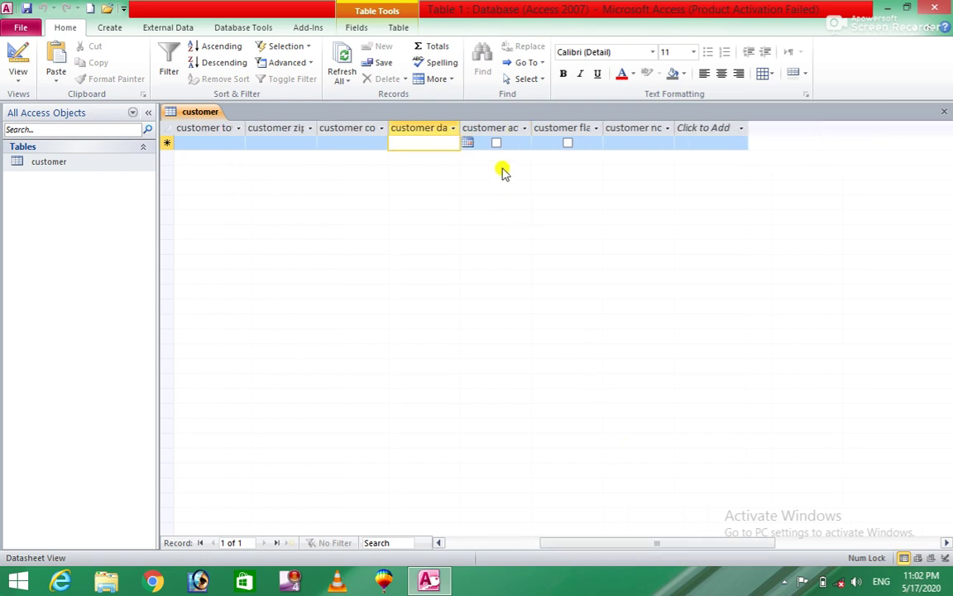
click(525, 128)
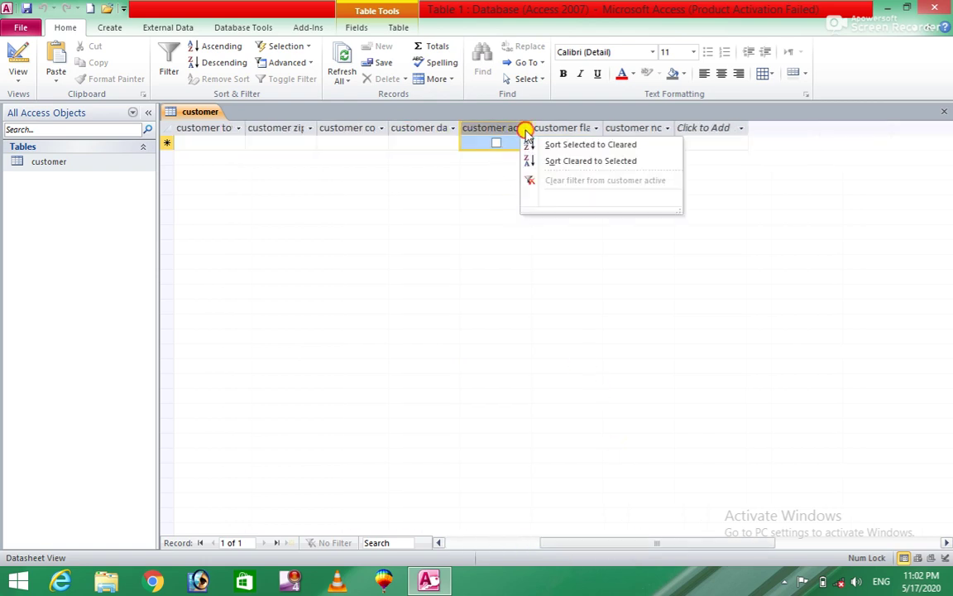
click(522, 134)
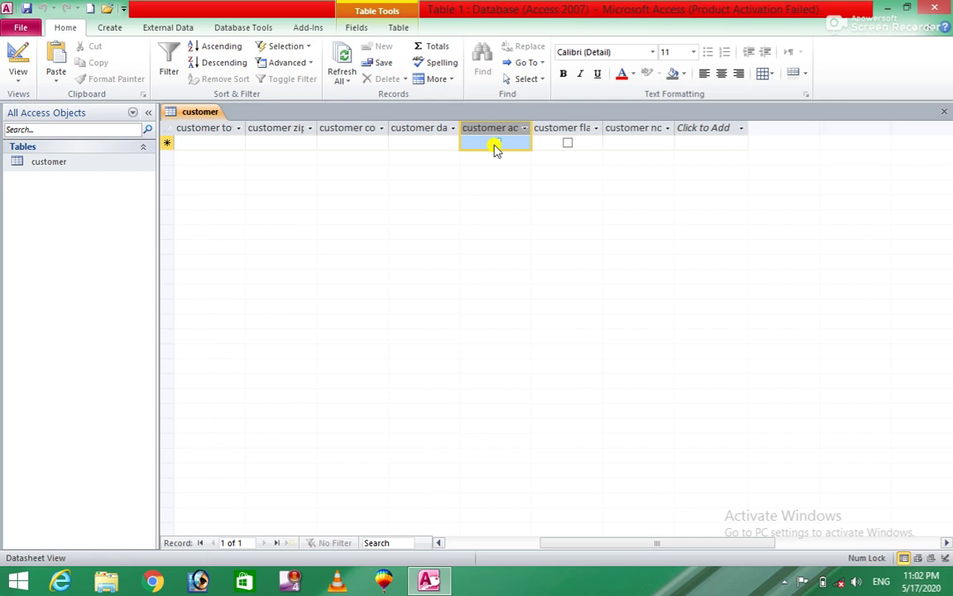
click(497, 145)
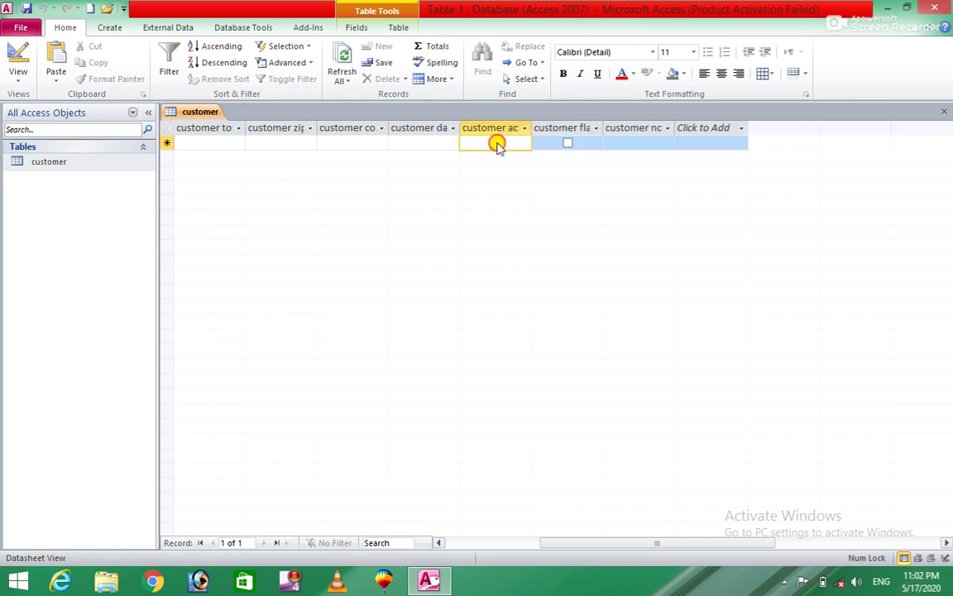
click(497, 159)
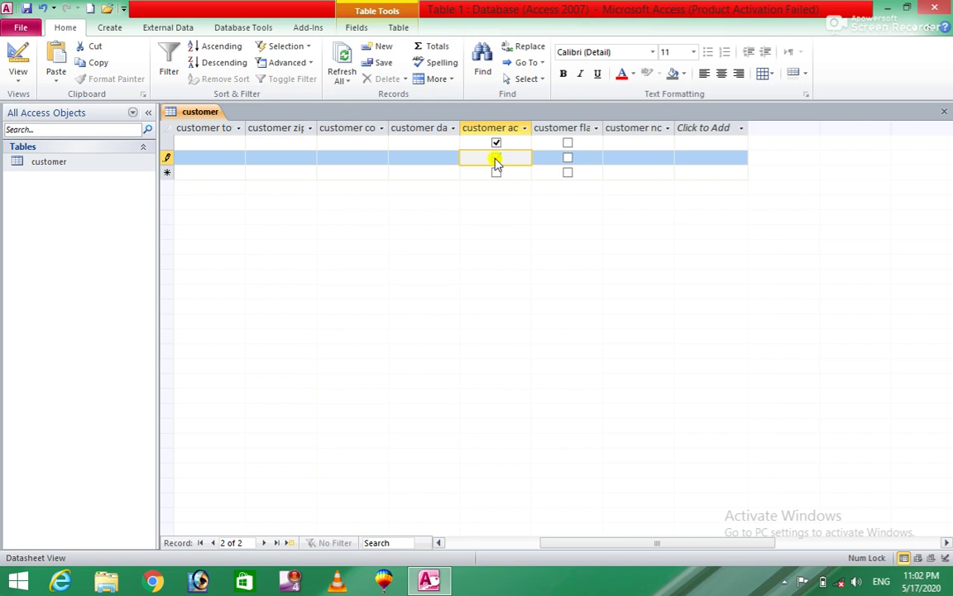
key(Escape)
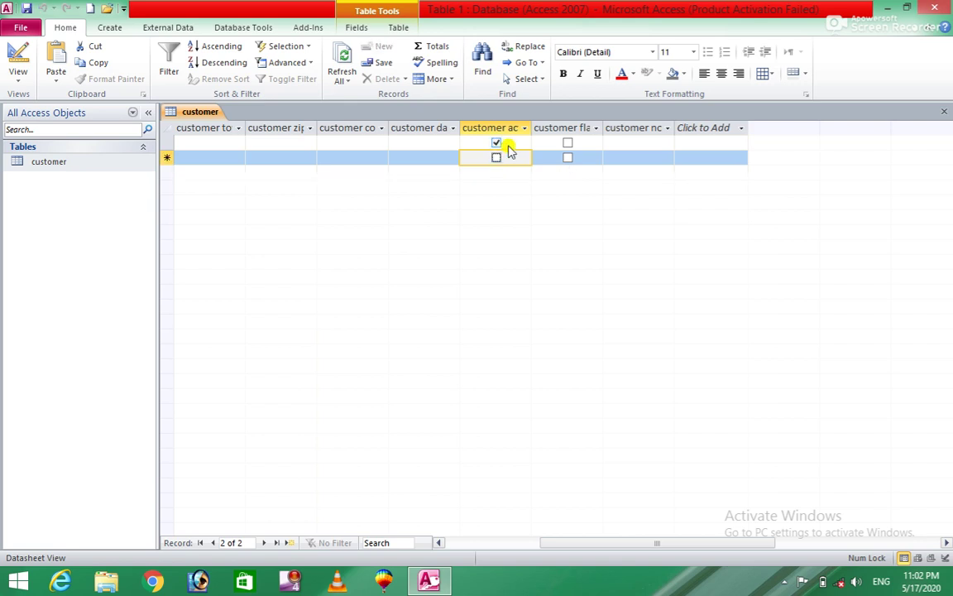
click(497, 143)
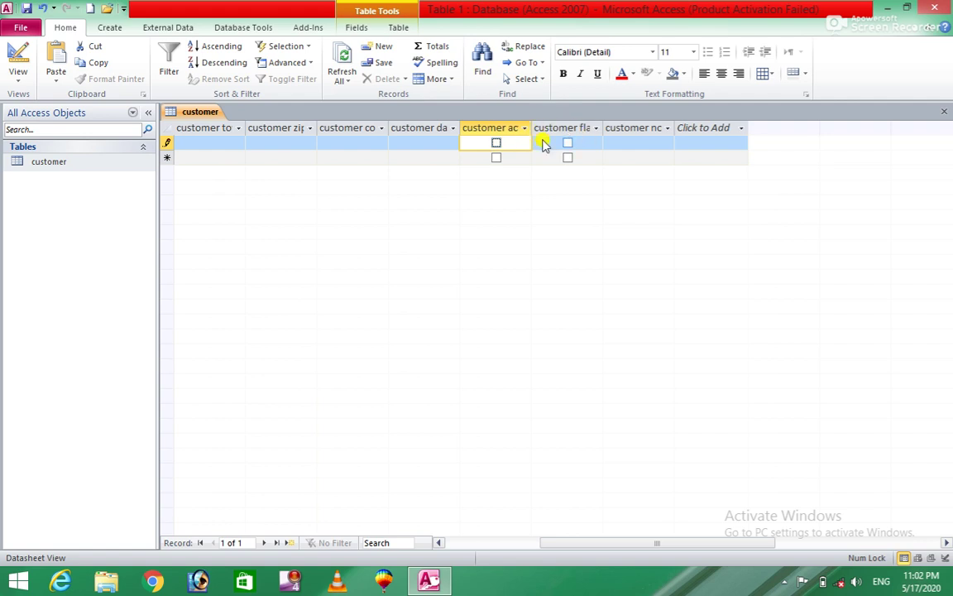
View the customer notes column's sort and filter options, and close the customer table without saving the layout changes.
click(667, 128)
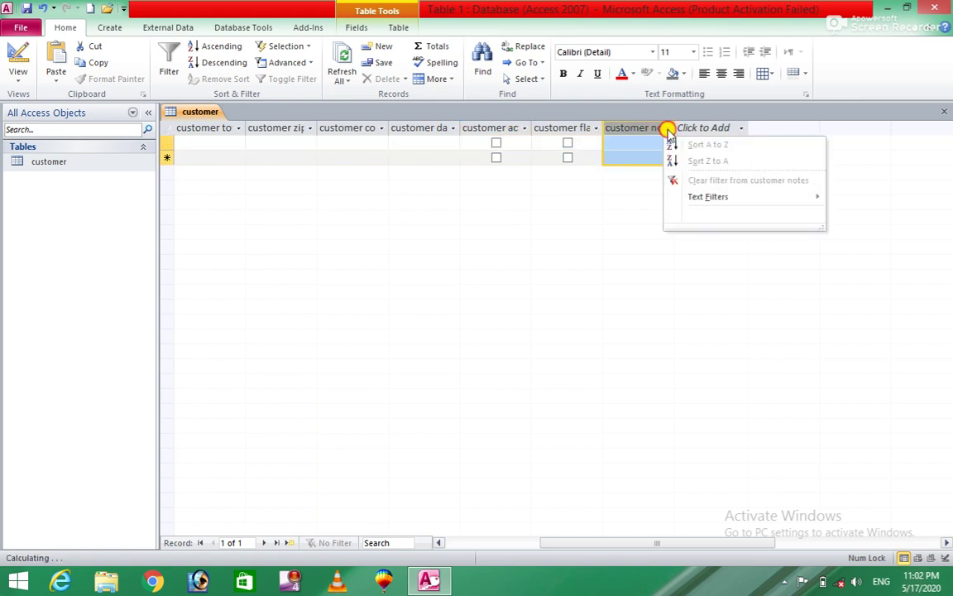
click(639, 142)
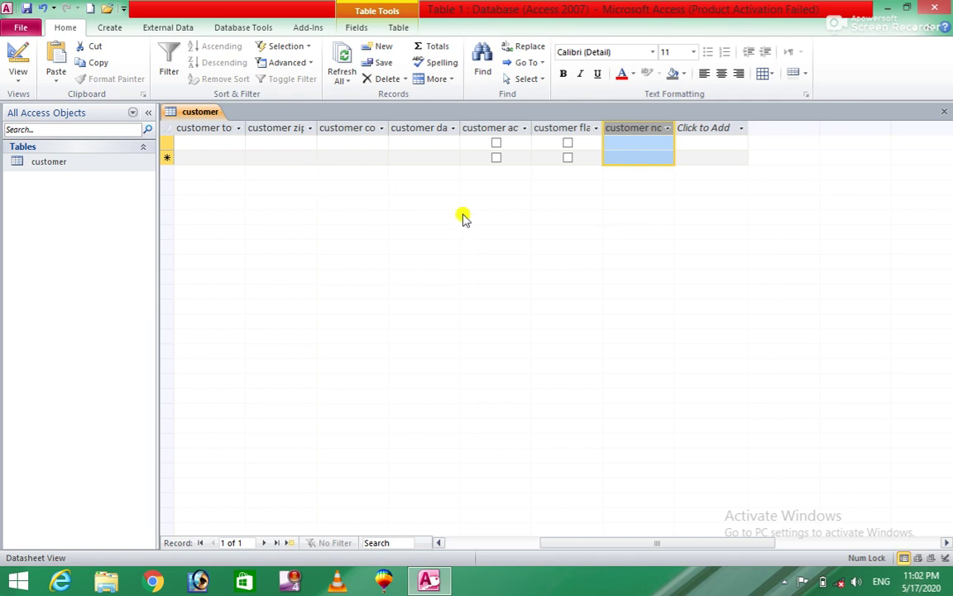
click(944, 112)
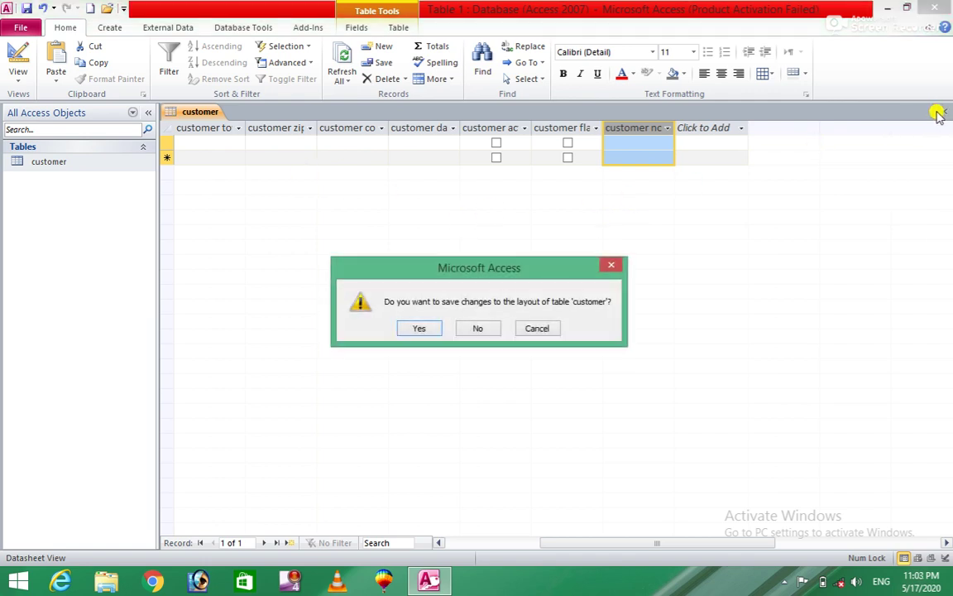
click(481, 329)
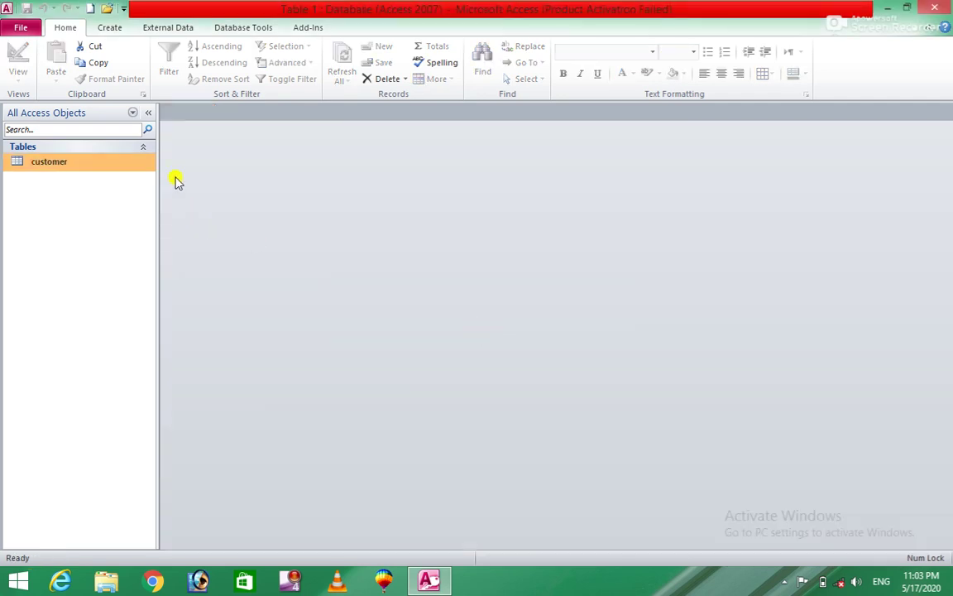
Create a new table in Design view and add a field named sale id with the AutoNumber data type.
click(109, 28)
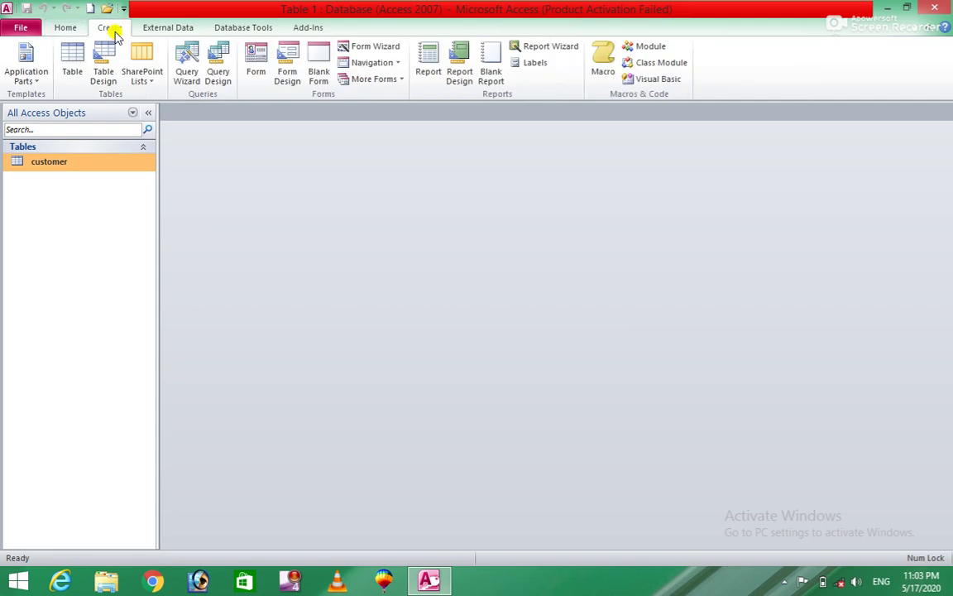
click(101, 73)
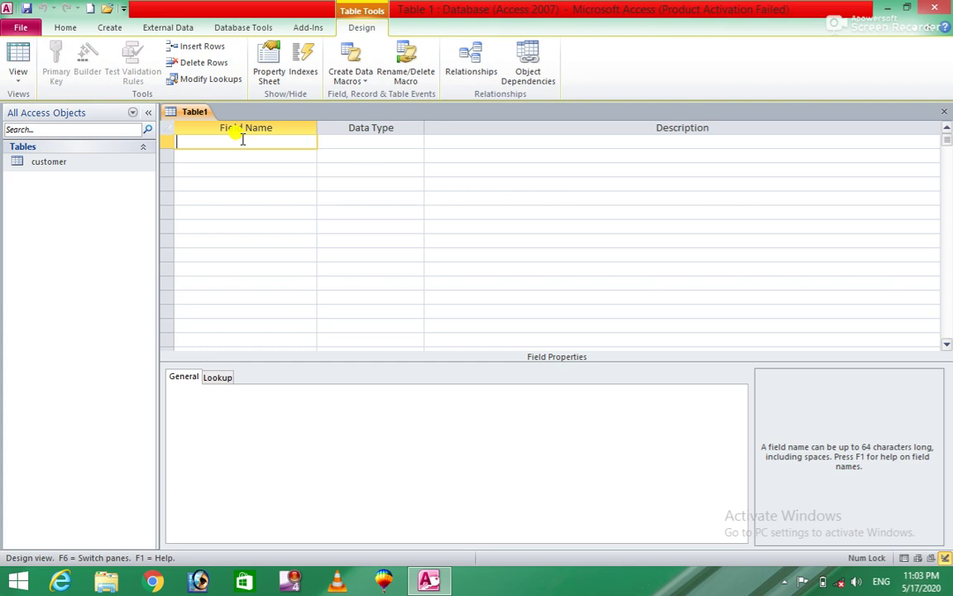
text(sale id)
key(Tab)
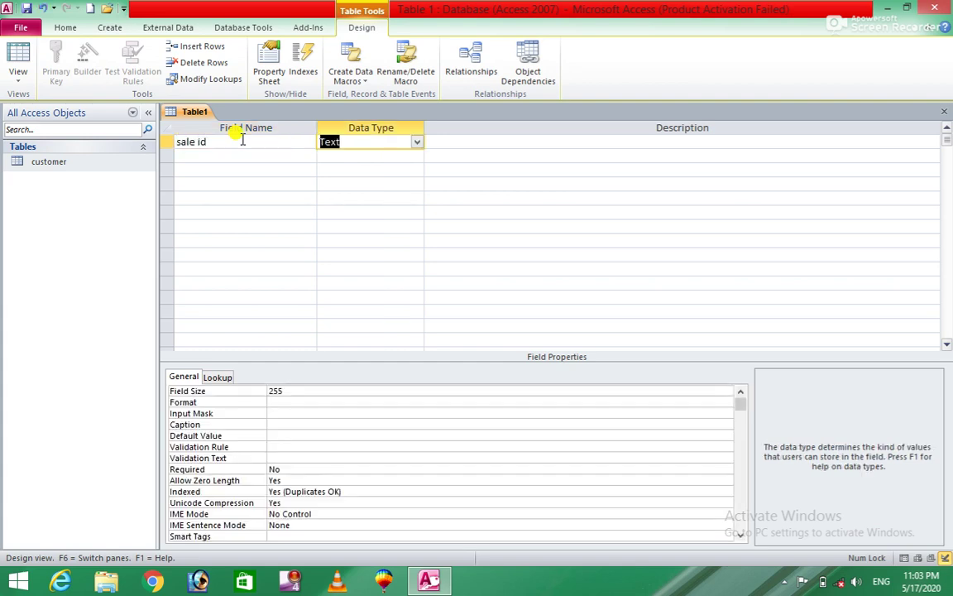
text(autoNumber)
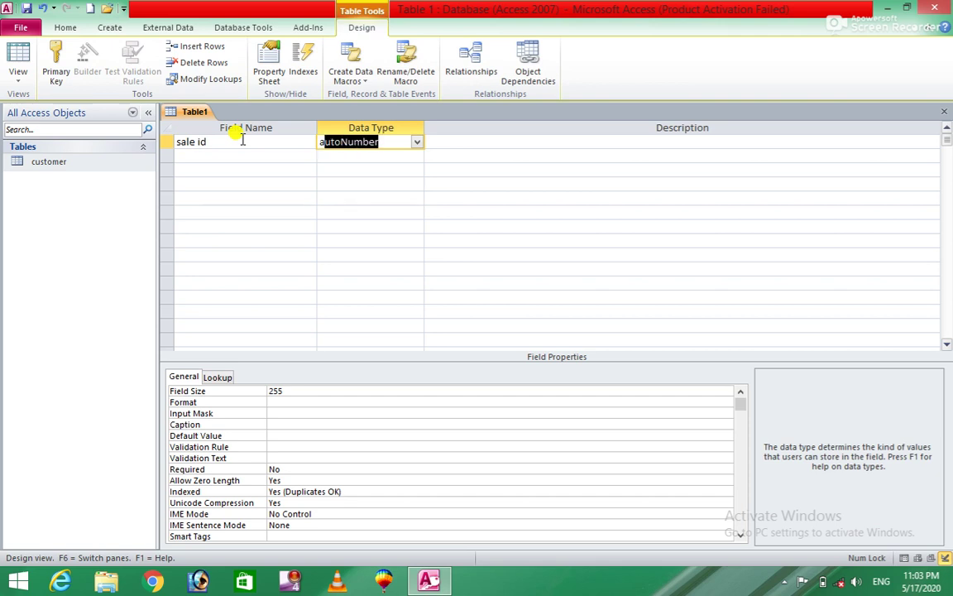
key(Tab)
key(Tab)
Add a field named sales value with the Currency data type.
text(saled)
key(BackSpace)
text(s value)
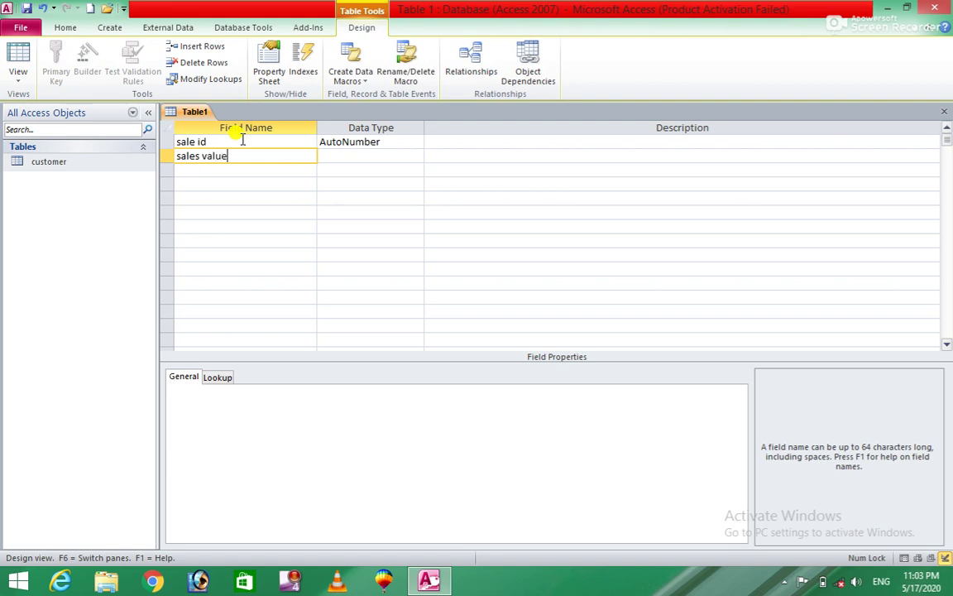
key(Tab)
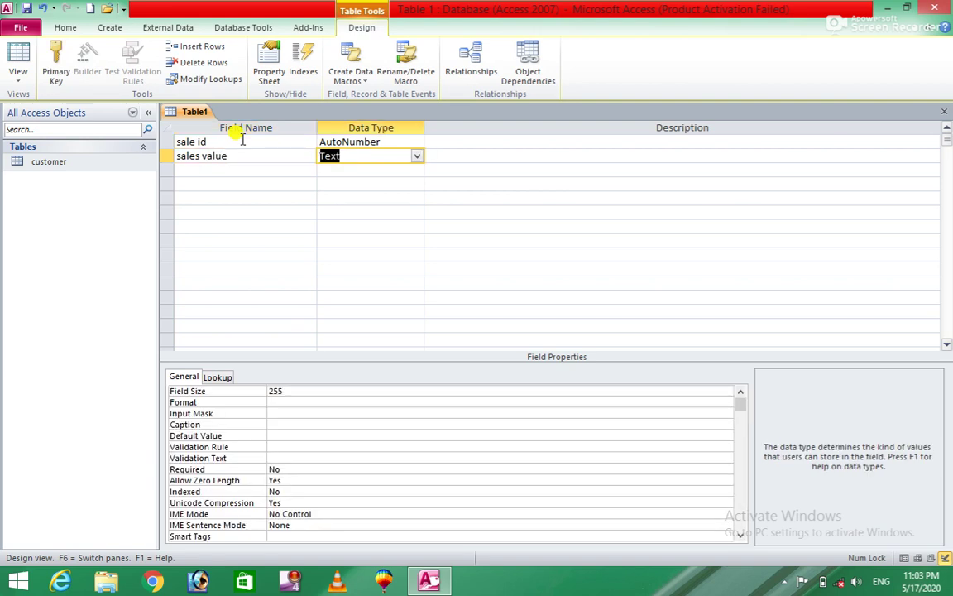
text(c)
key(Tab)
key(Tab)
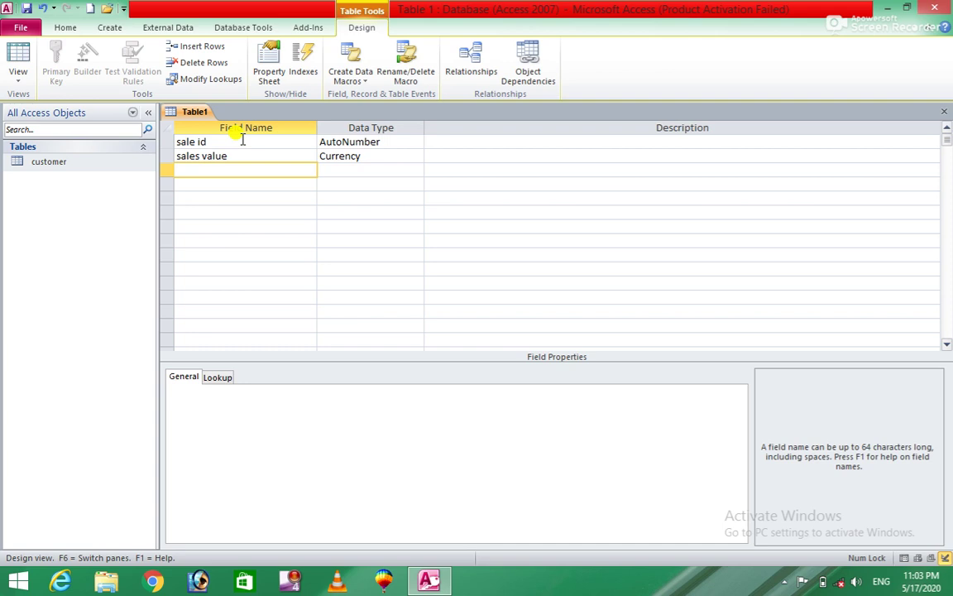
Add a field named sale date with the Date/Time data type.
text(sale date)
key(Tab)
text(da)
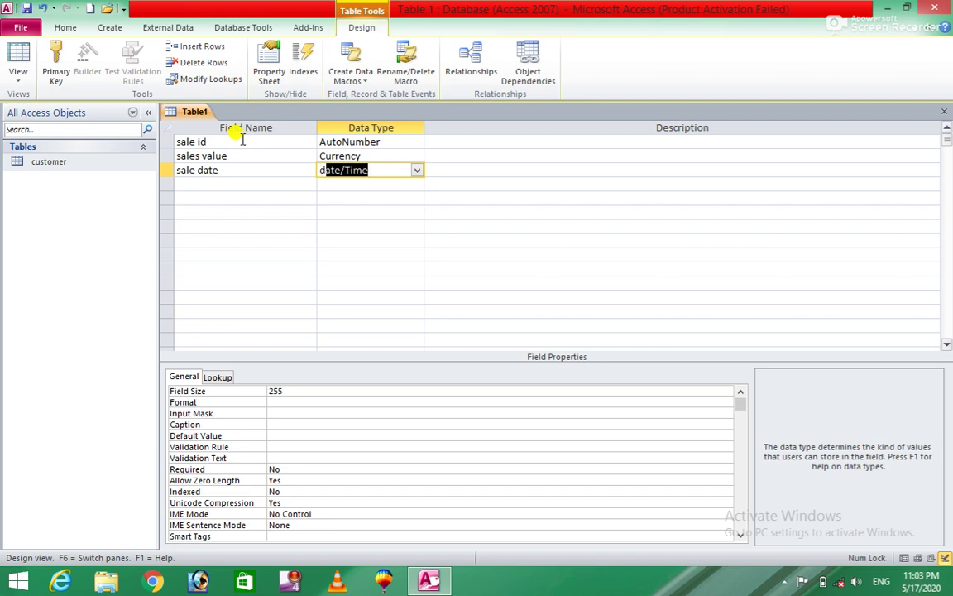
key(Tab)
key(Tab)
Add a field named sale client with the Number data type.
text(sale client)
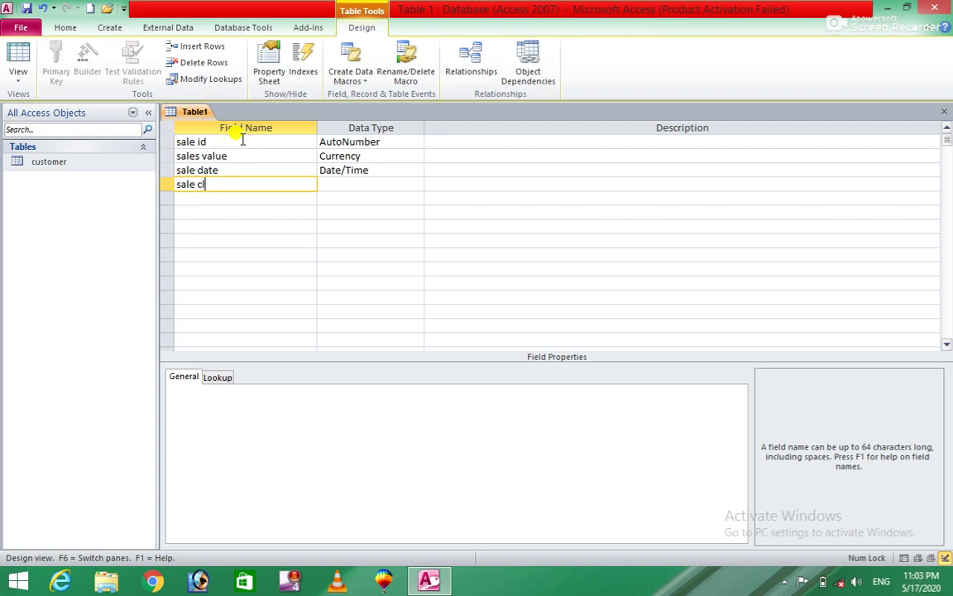
key(Tab)
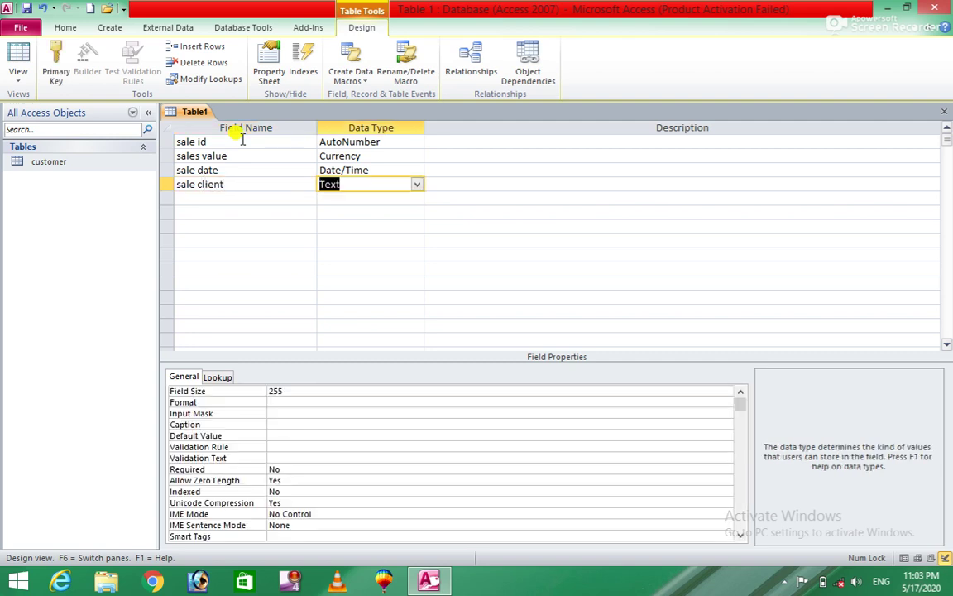
text(n)
key(Tab)
key(Tab)
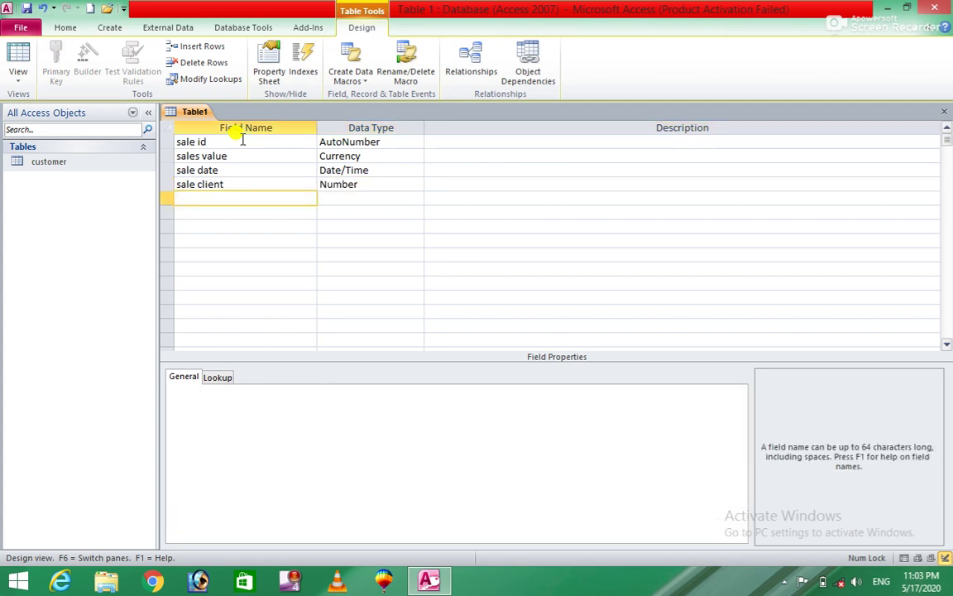
Add a field named sale rep with the Number data type and leave its description empty.
text(sale rep)
key(Tab)
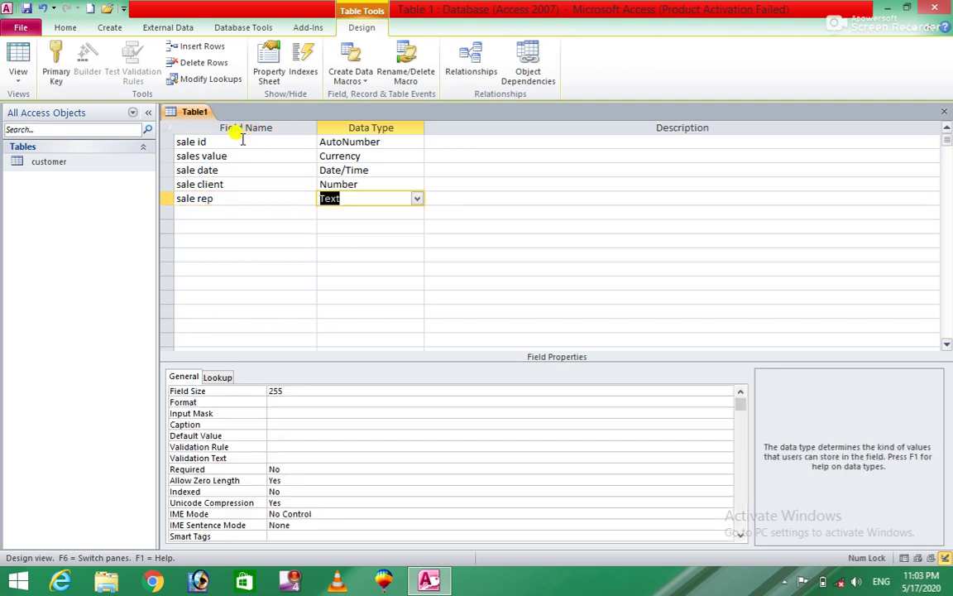
text(number)
key(Tab)
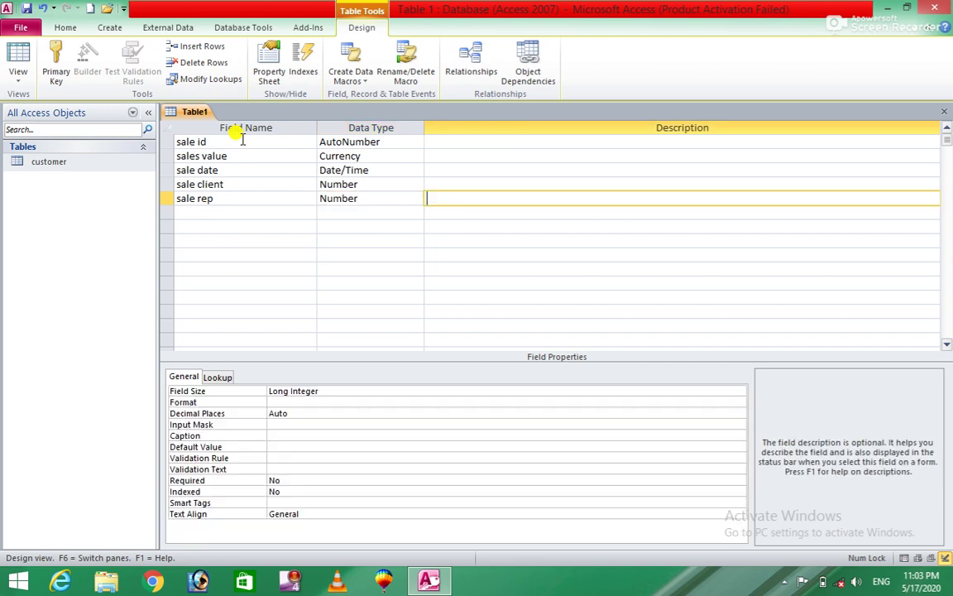
text(sal)
key(BackSpace)
key(BackSpace)
key(BackSpace)
key(Tab)
key(Tab)
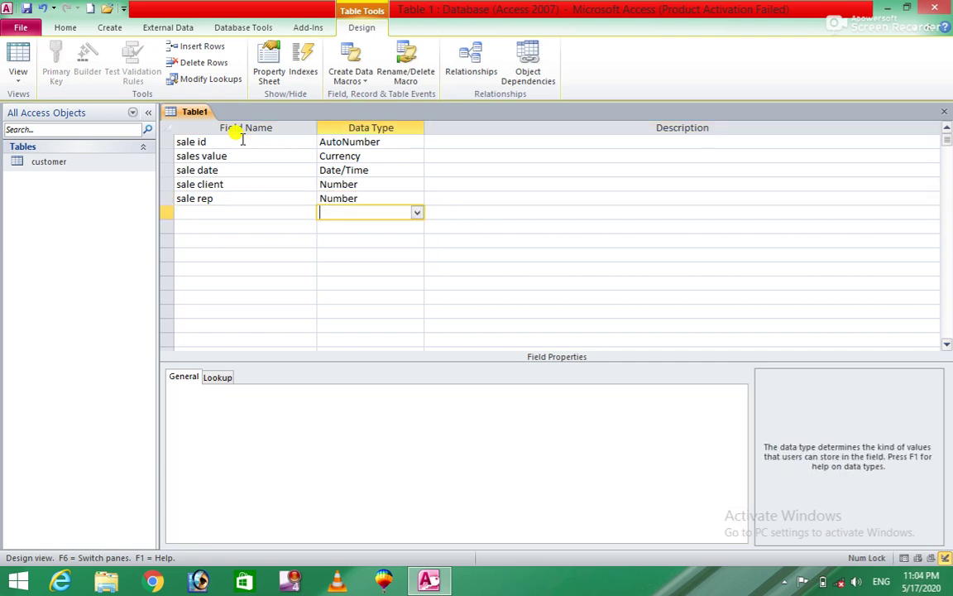
key(Tab)
Add a field named sale flag with the Yes/No data type in the row below sale rep.
click(240, 141)
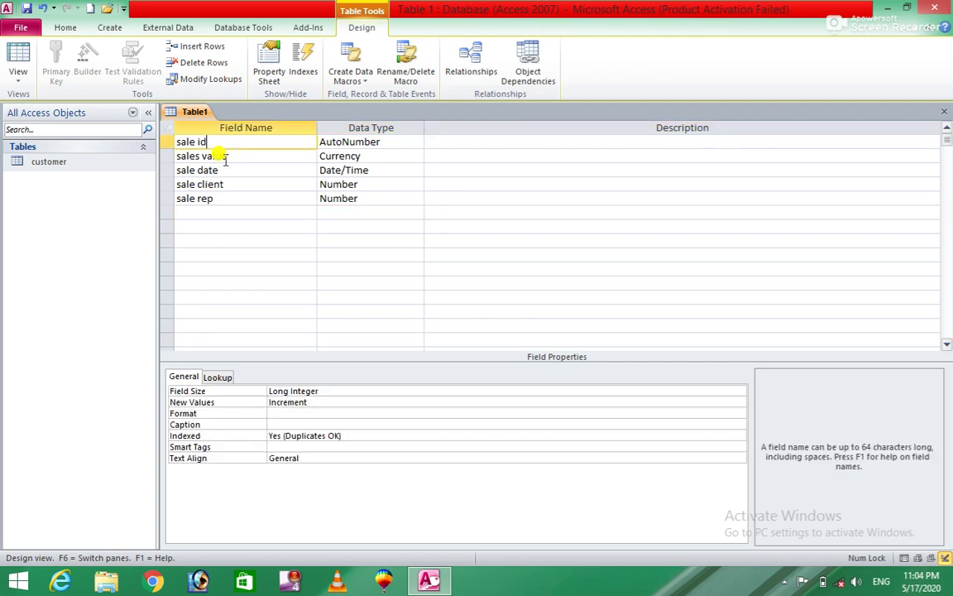
click(199, 214)
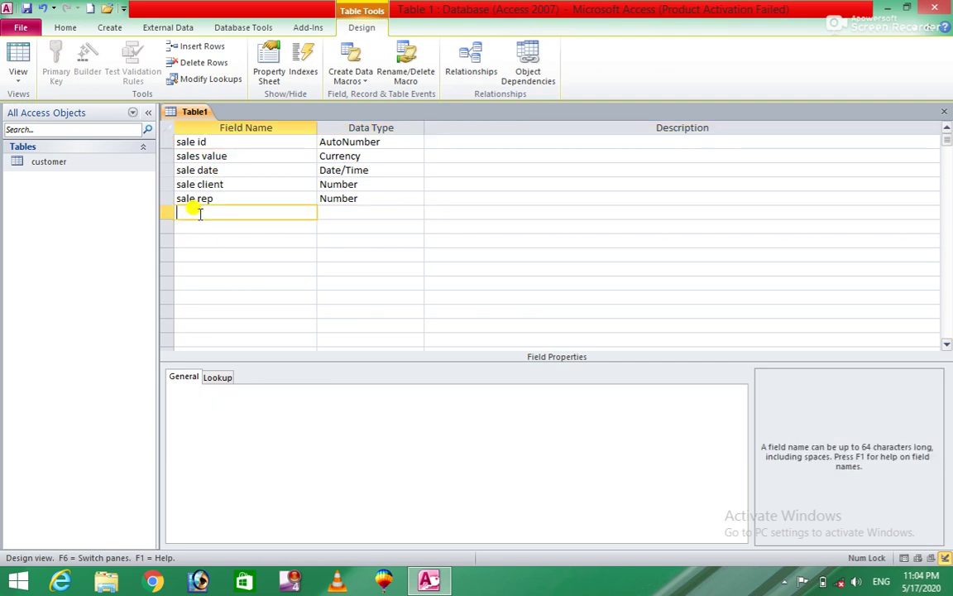
text(sal)
text(e a)
text(ag)
key(Tab)
text(y)
key(Tab)
key(Tab)
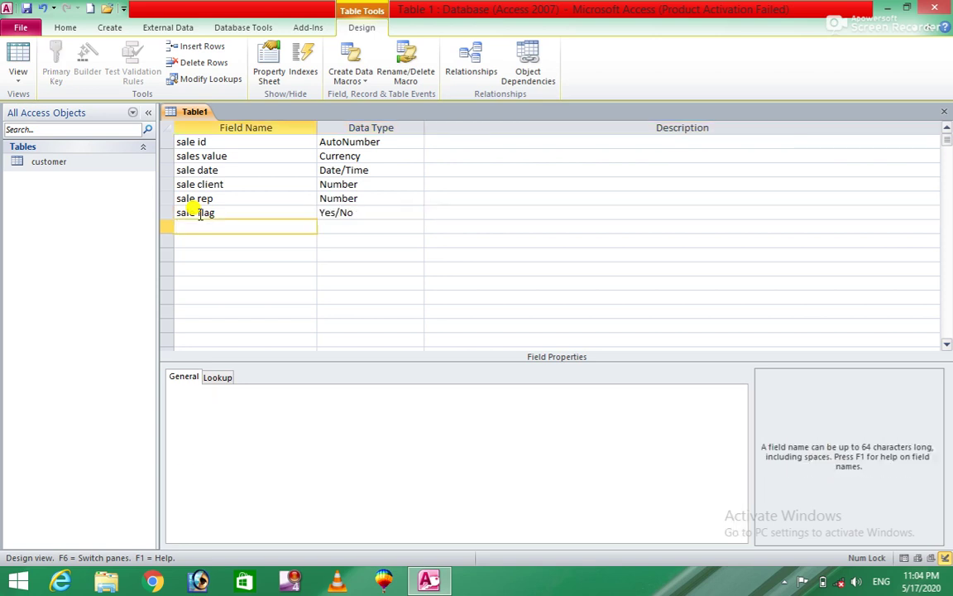
Add a field named sale notes with the Memo data type.
text(sale notes)
key(Tab)
text(me)
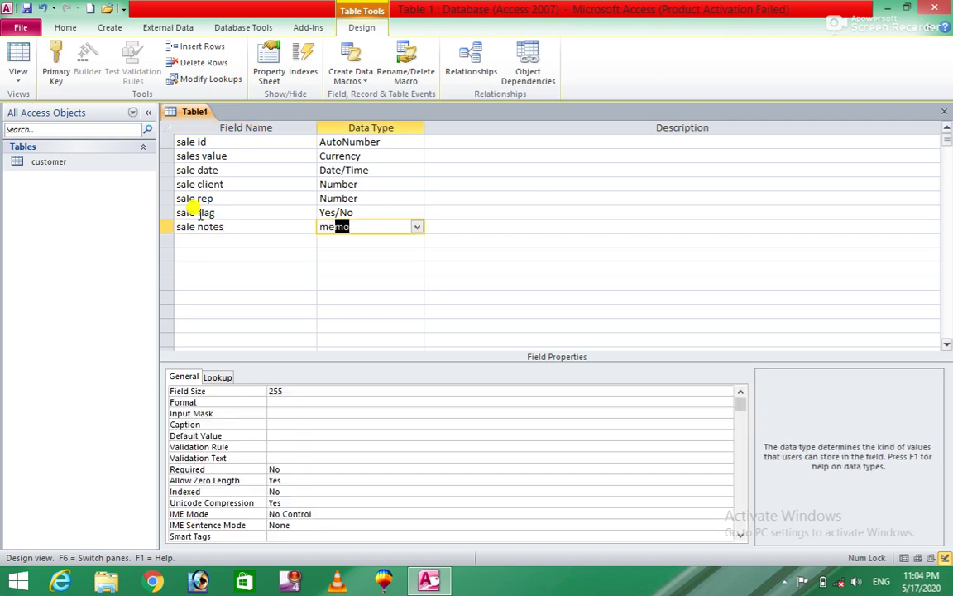
key(Tab)
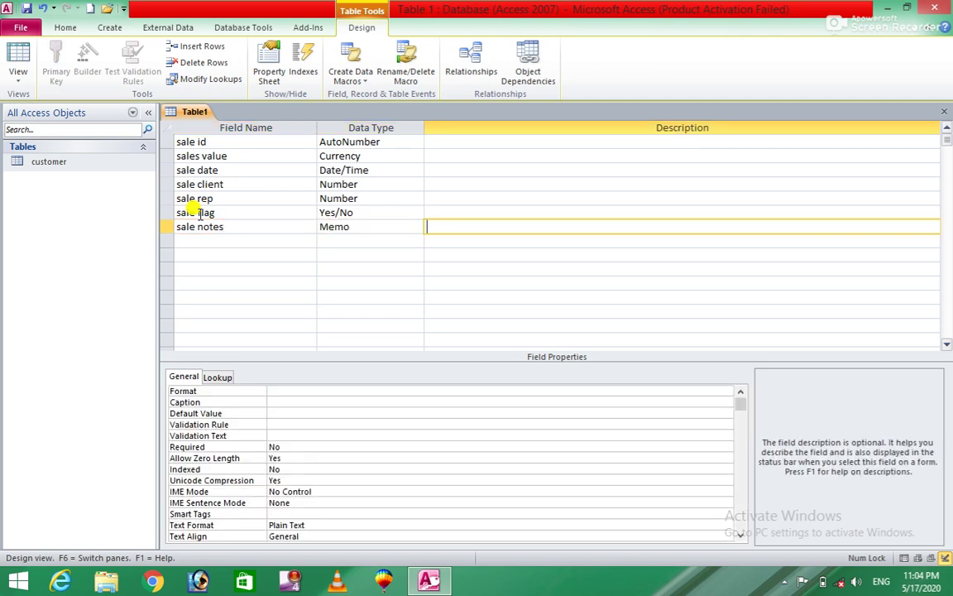
Make the sale id field the primary key and close the table, saving it as sale table.
click(167, 143)
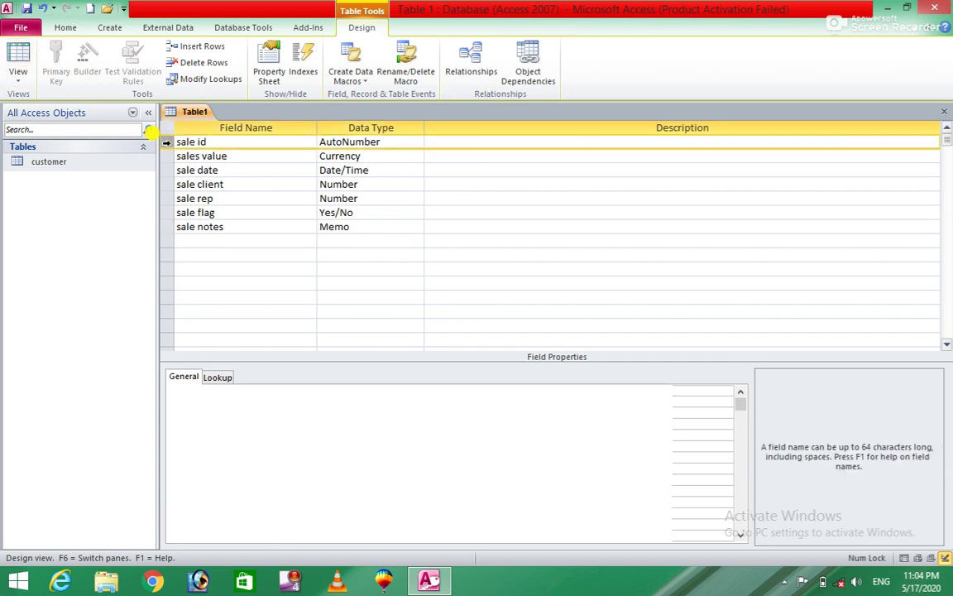
click(56, 62)
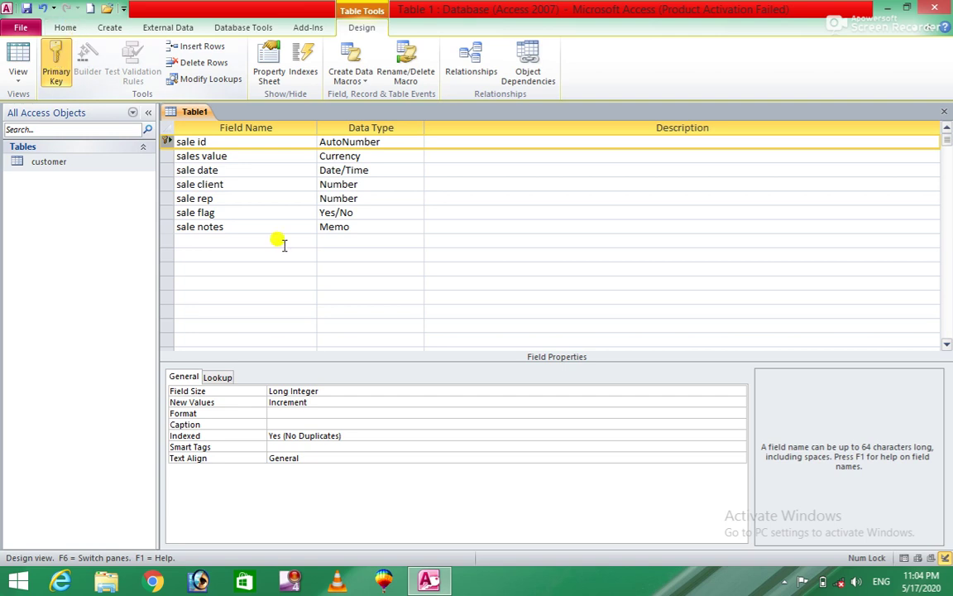
click(944, 117)
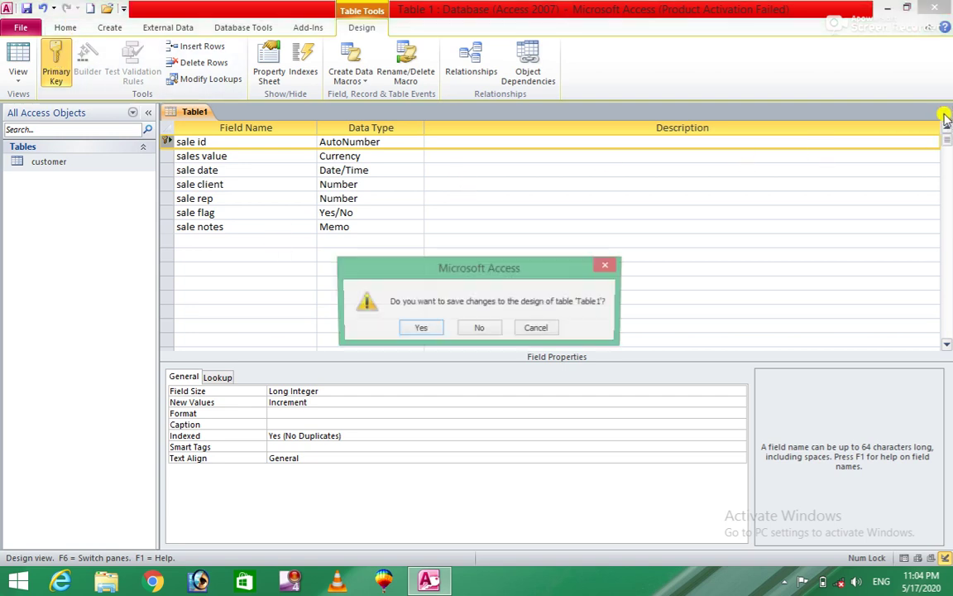
click(420, 330)
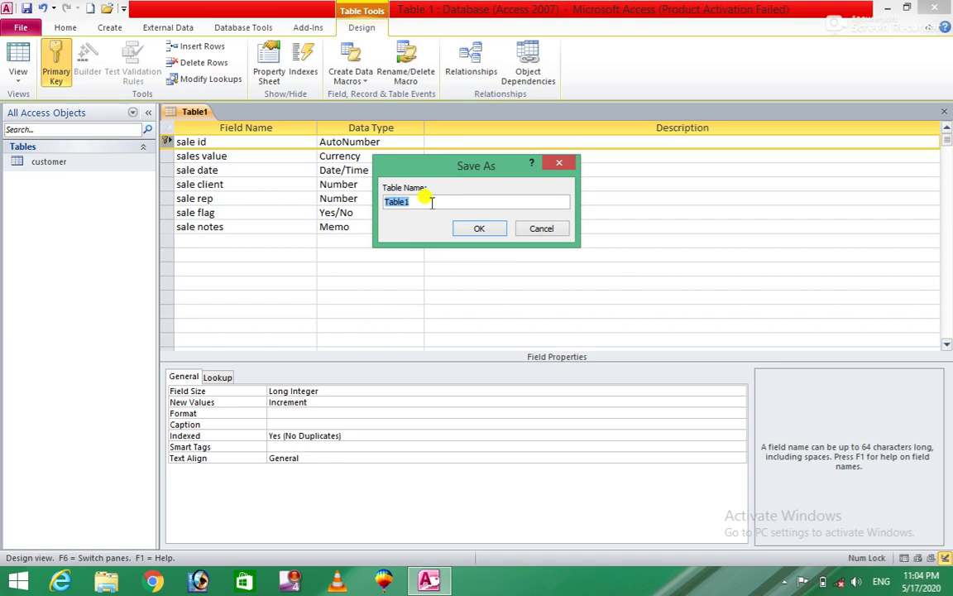
text(e table)
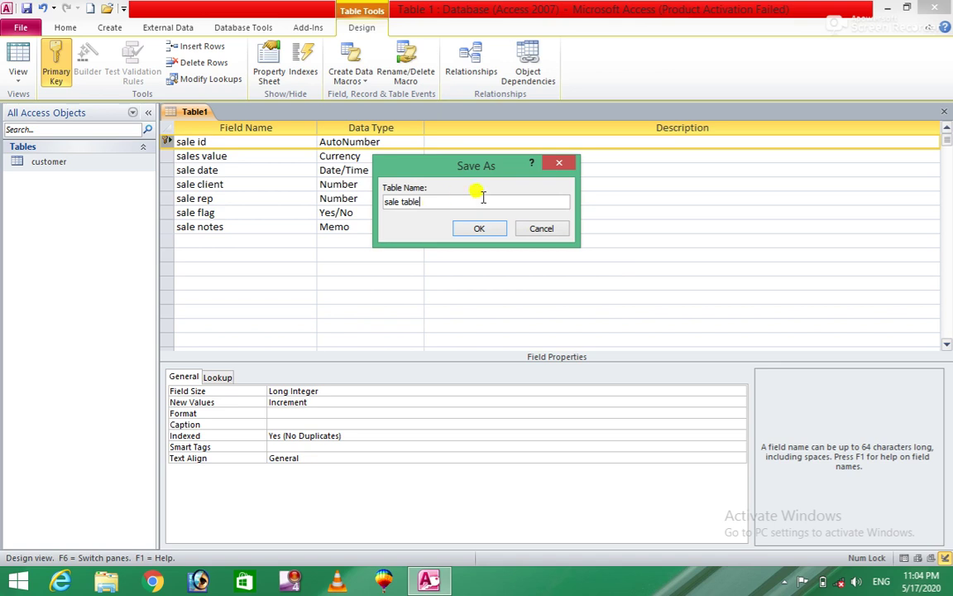
click(472, 233)
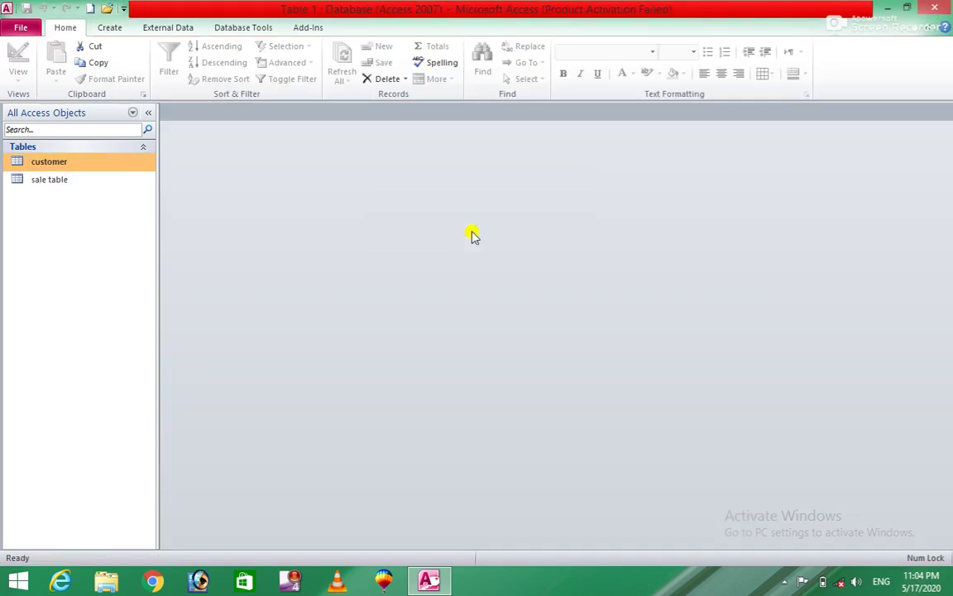
Open the sale table in Datasheet view and switch it to Design view to review its fields.
double_click(74, 181)
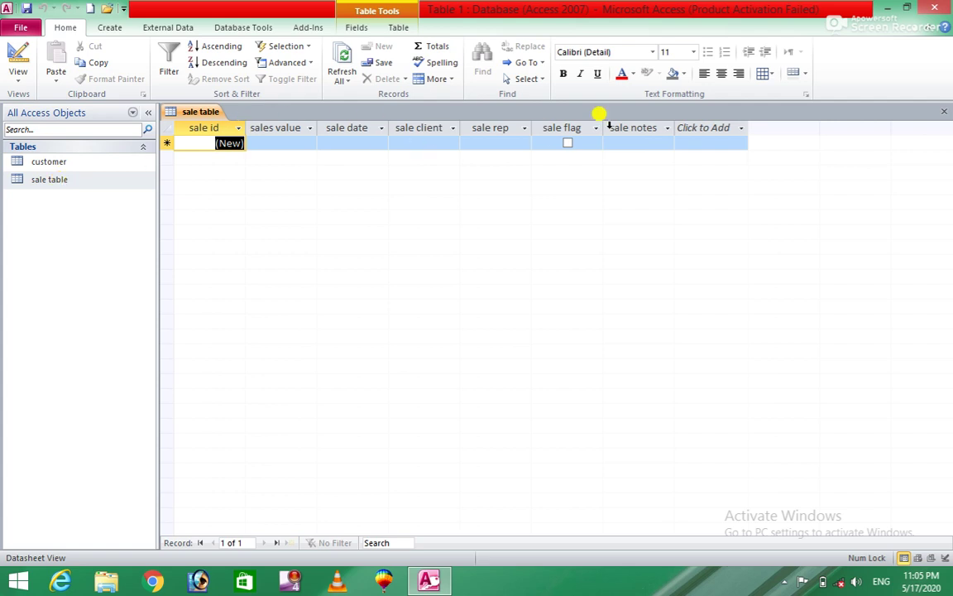
right_click(92, 182)
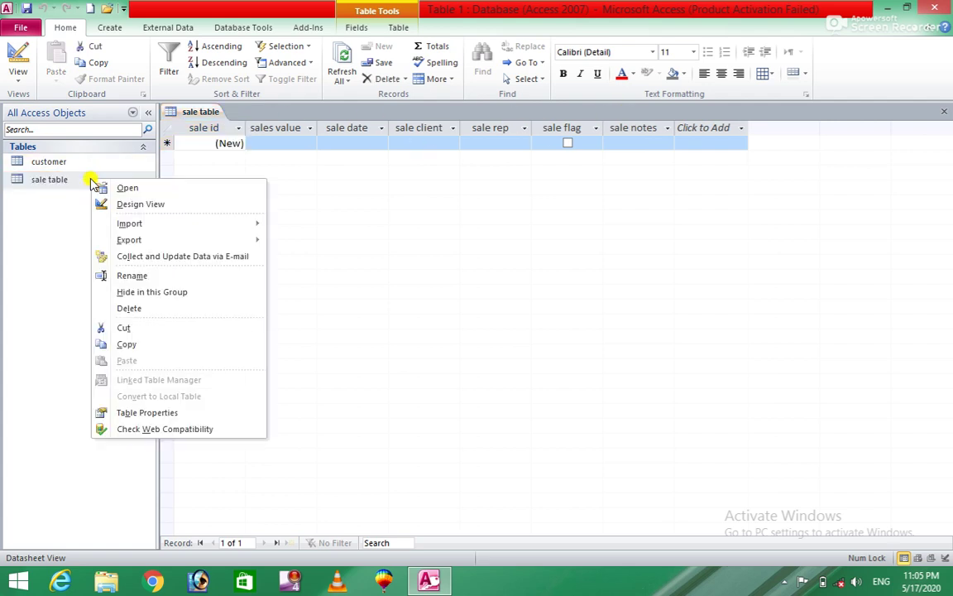
click(170, 204)
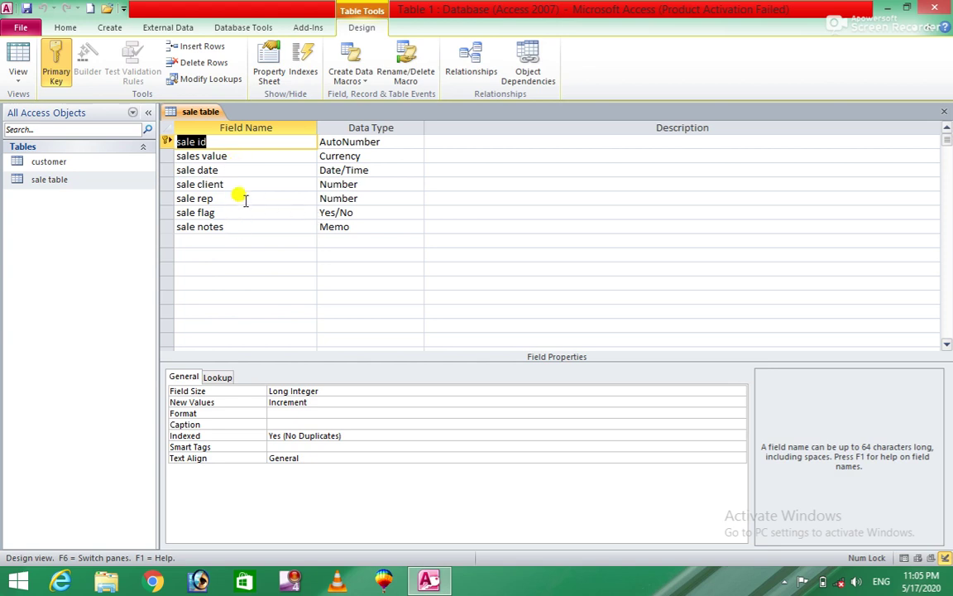
Open the customer table in Datasheet view and switch it to Design view to review its fields.
click(62, 165)
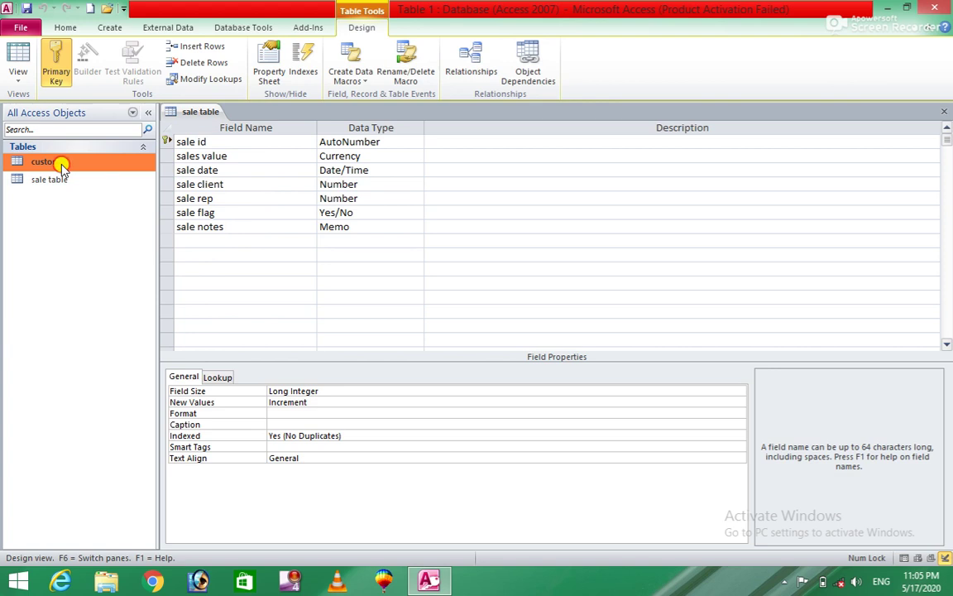
double_click(62, 166)
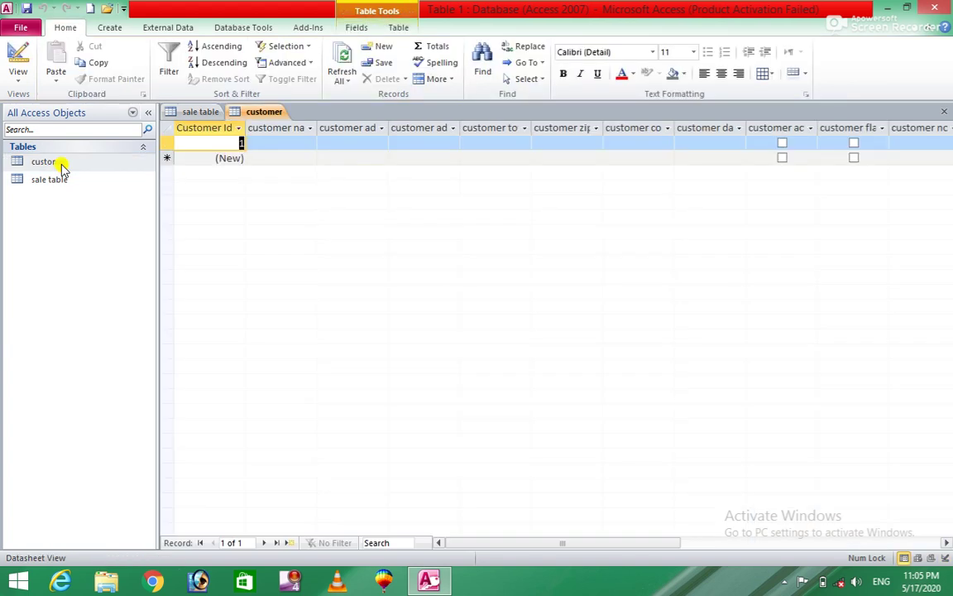
right_click(70, 164)
click(123, 189)
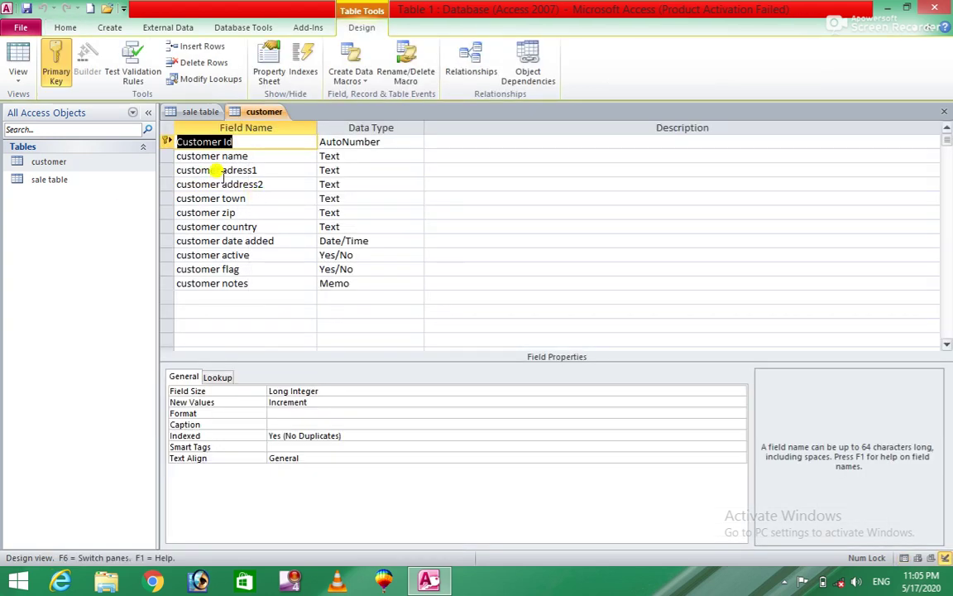